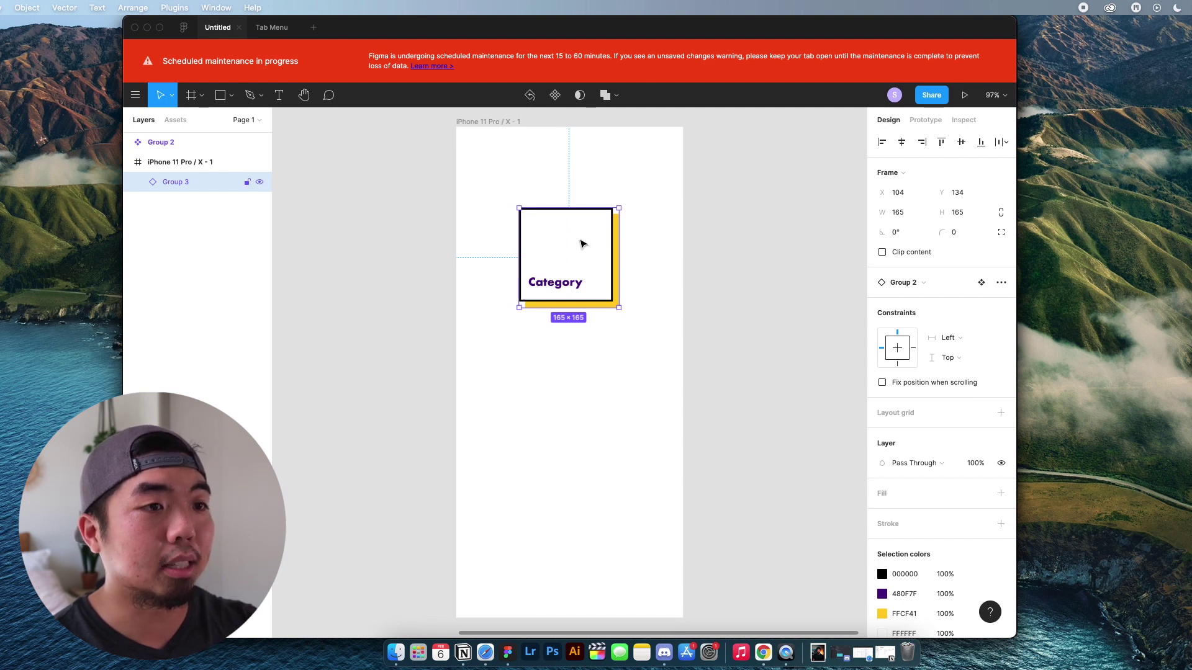
Step: Move the Category card lower and add a 'Title' text layer above it
left_click_drag(582, 243, 586, 291)
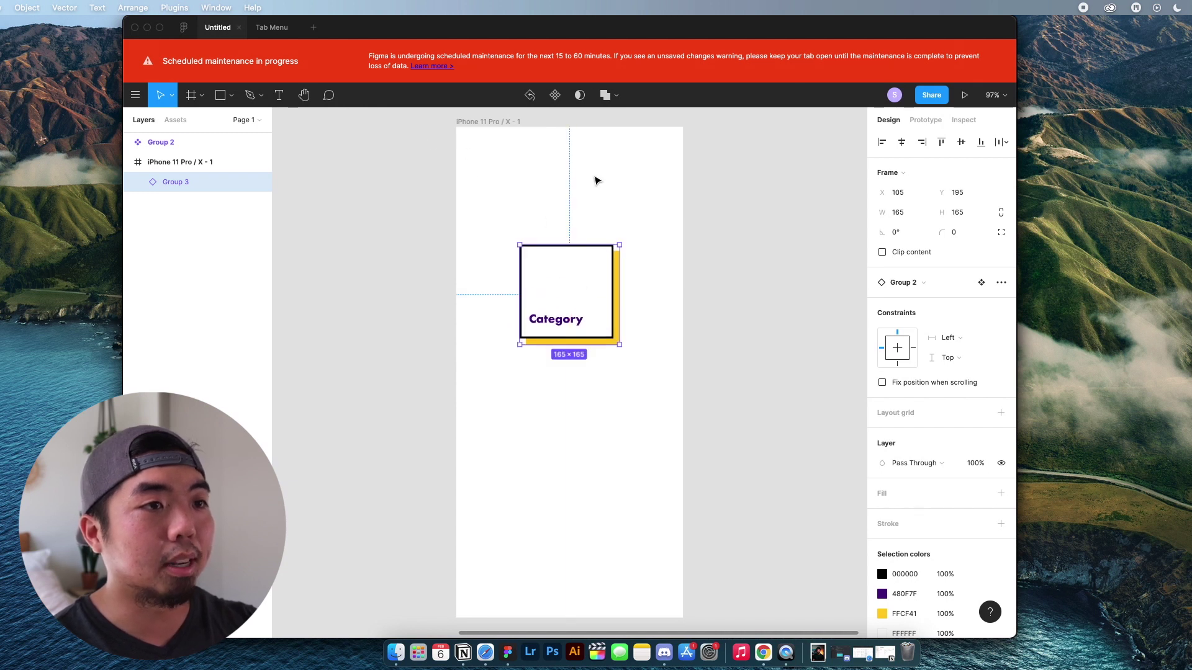
key("t")
left_click(561, 178)
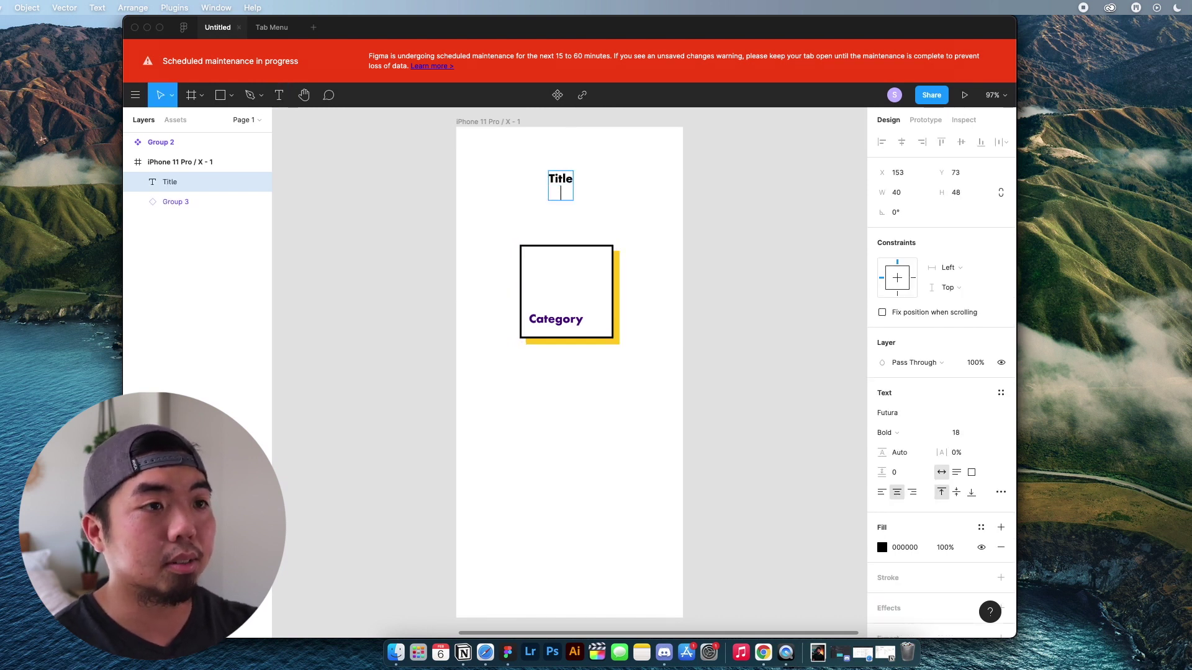
key("Escape")
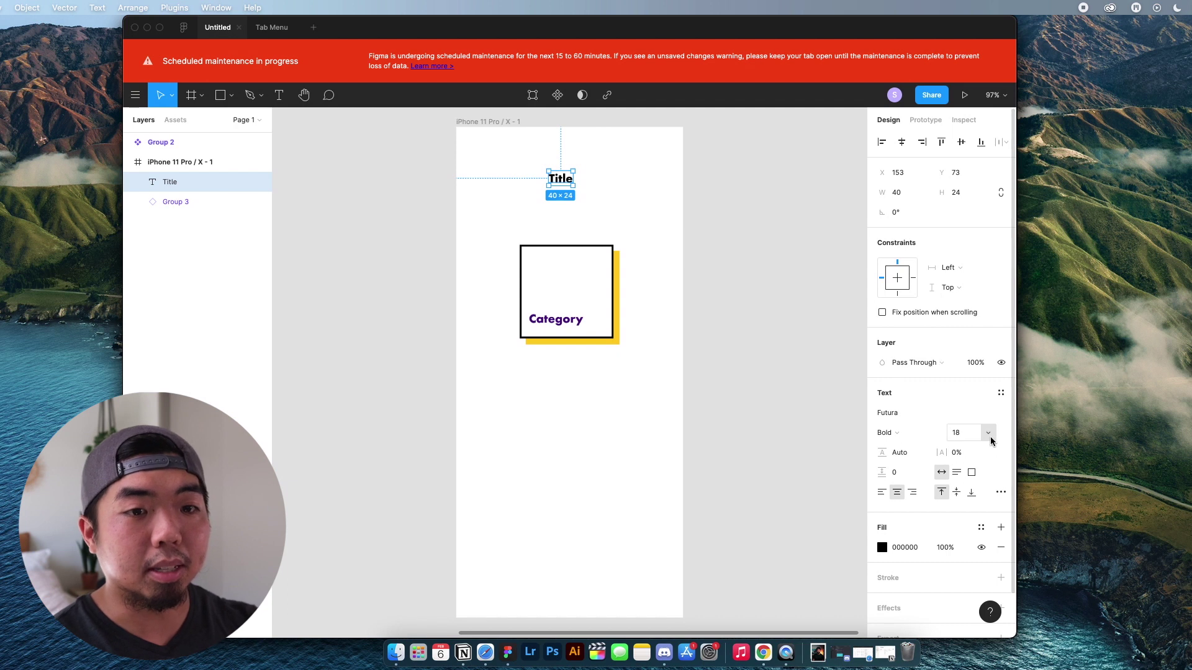
Step: Set the Title font size to 36 and centre it horizontally in the phone frame
left_click(987, 433)
left_click(987, 476)
left_click(776, 277)
left_click(558, 197)
left_click(987, 432)
left_click(983, 421)
left_click_drag(564, 194, 572, 183)
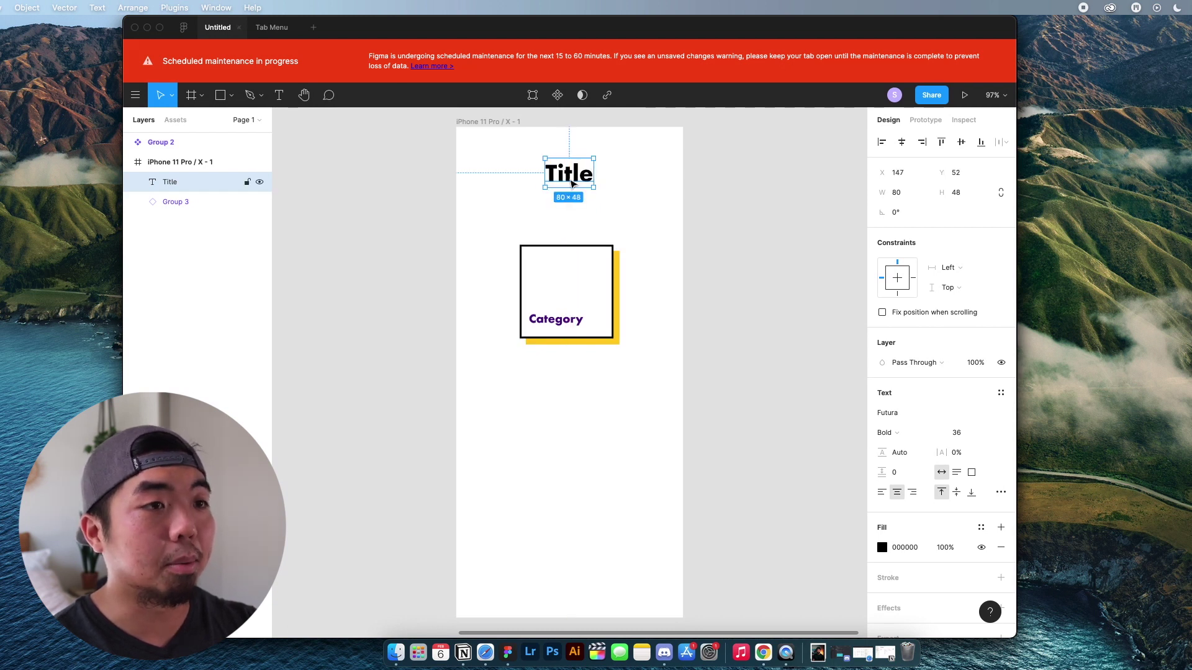
Step: Insert the 'menu' icon from the Feather Icons plugin, then close the plugin
left_click(504, 186)
right_click(471, 124)
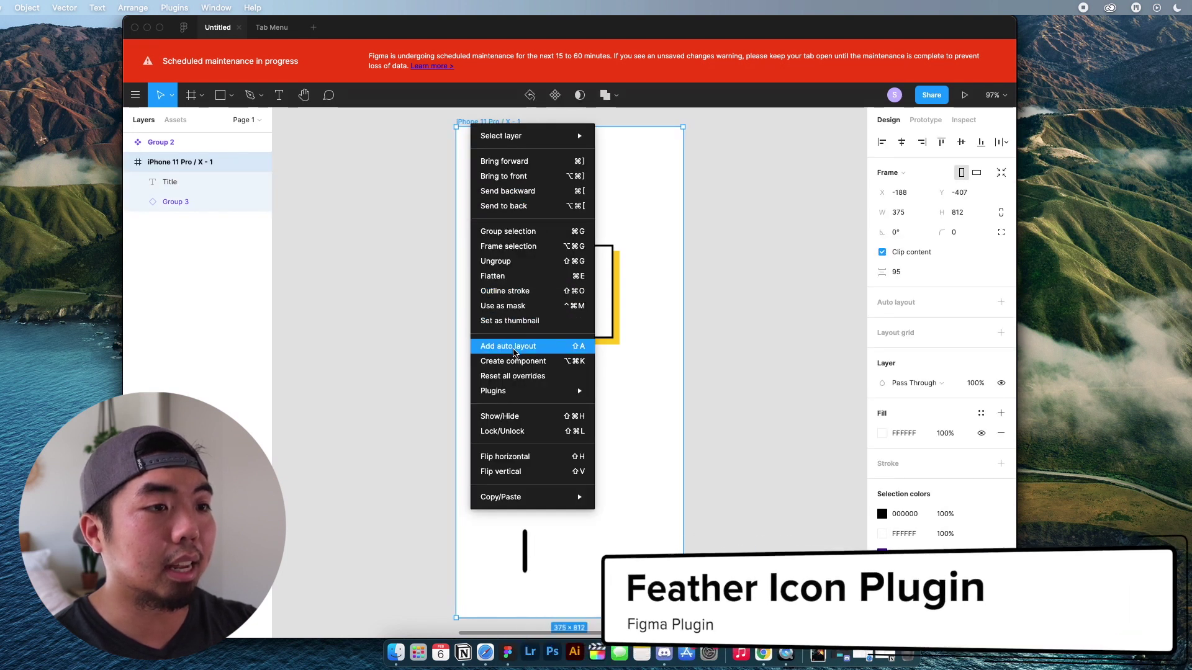
mouse_move(546, 390)
left_click(670, 196)
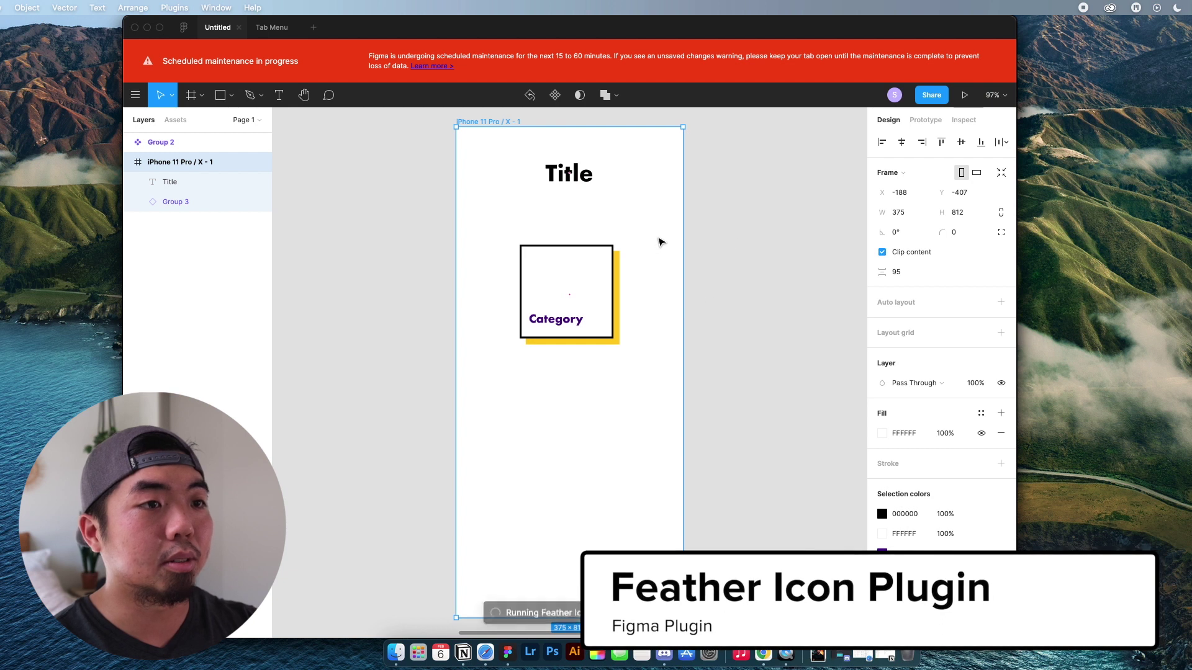
left_click(681, 164)
type("menu")
left_click(660, 201)
left_click(806, 137)
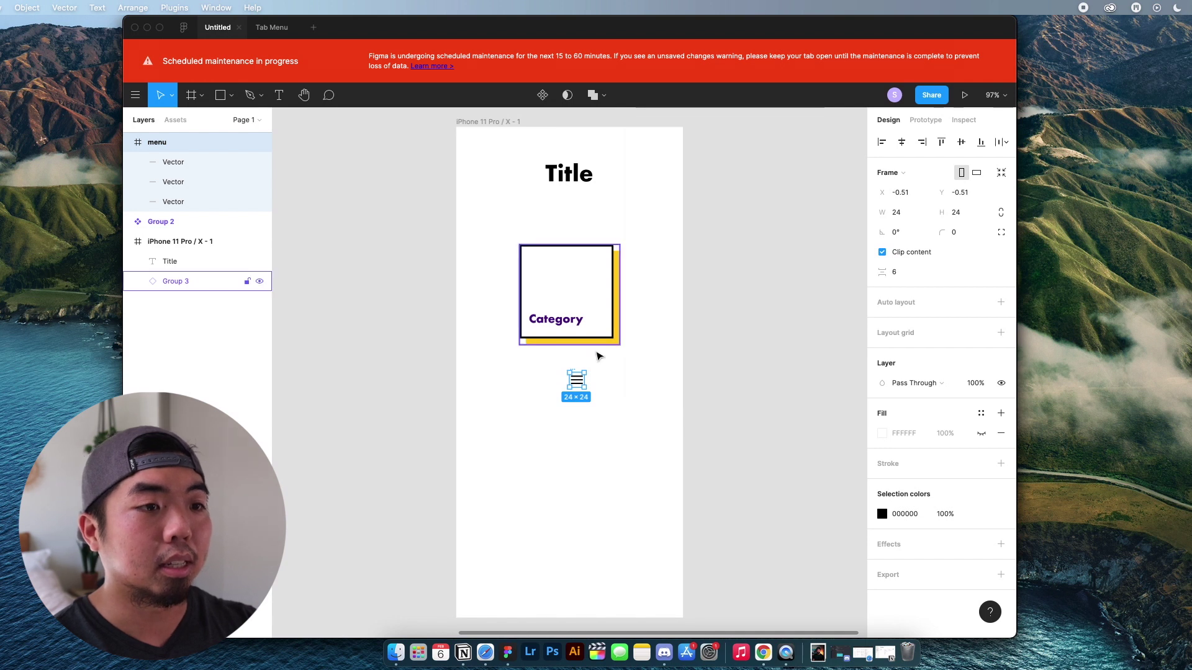
Step: Place the menu icon at the phone frame's top-left and nudge the Category card up
left_click_drag(578, 381, 494, 213)
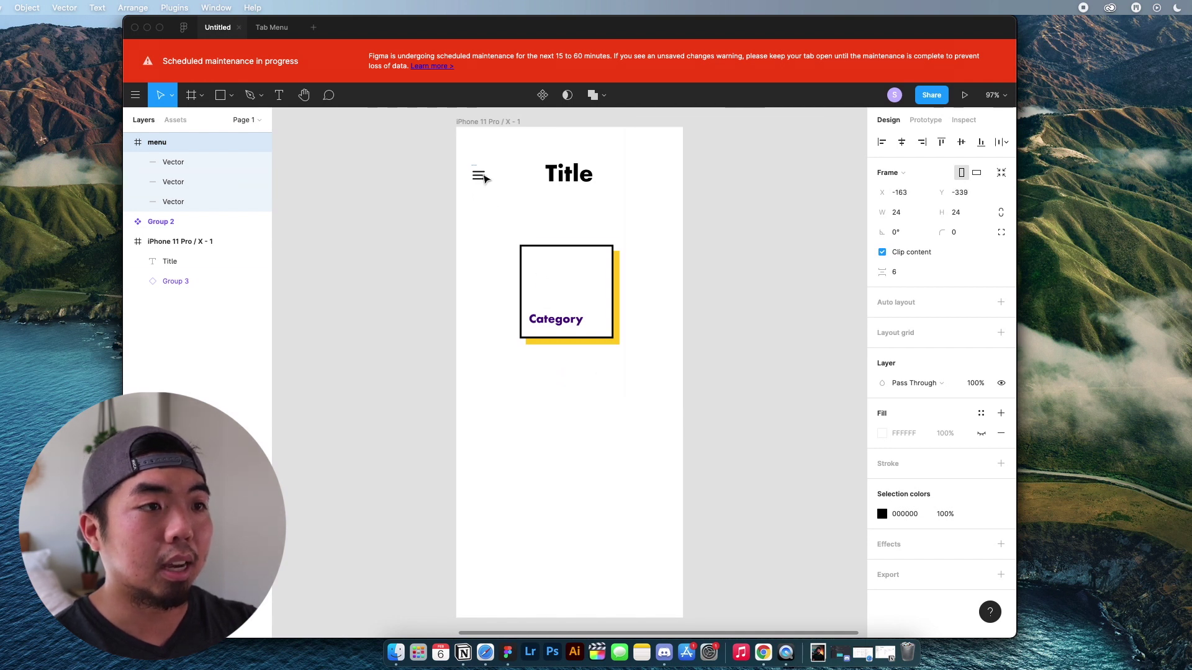
mouse_move(588, 298)
left_mouse_down()
mouse_move(577, 284)
mouse_move(599, 282)
mouse_move(587, 285)
left_mouse_up()
left_click(746, 259)
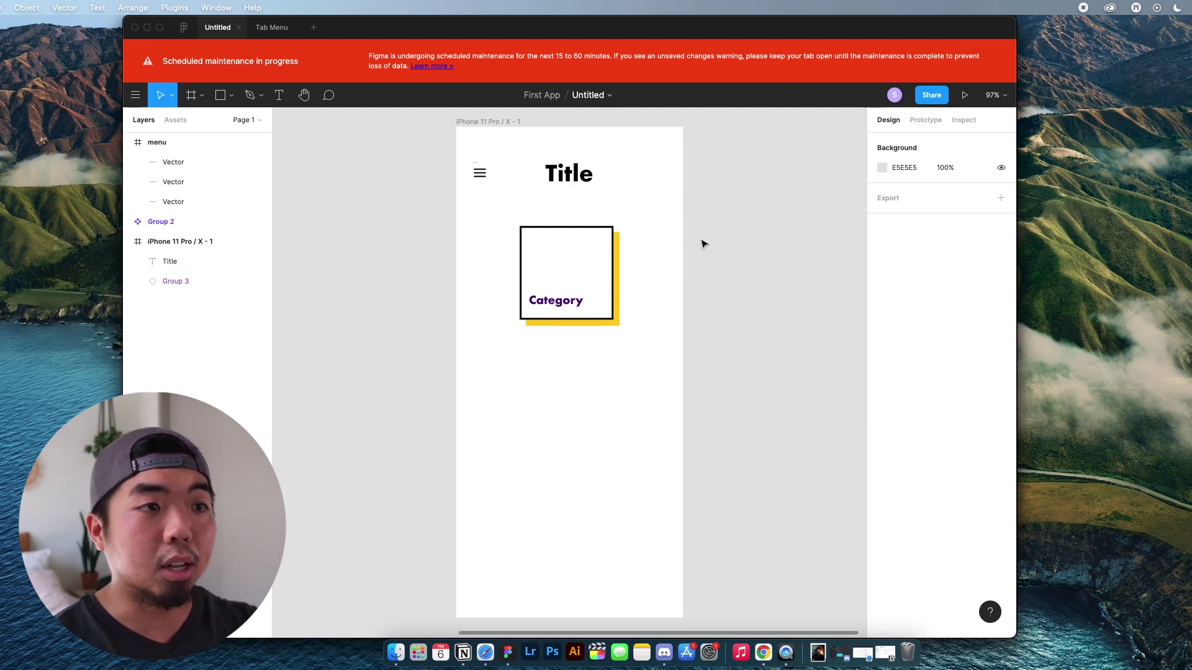
left_click_drag(479, 173, 479, 173)
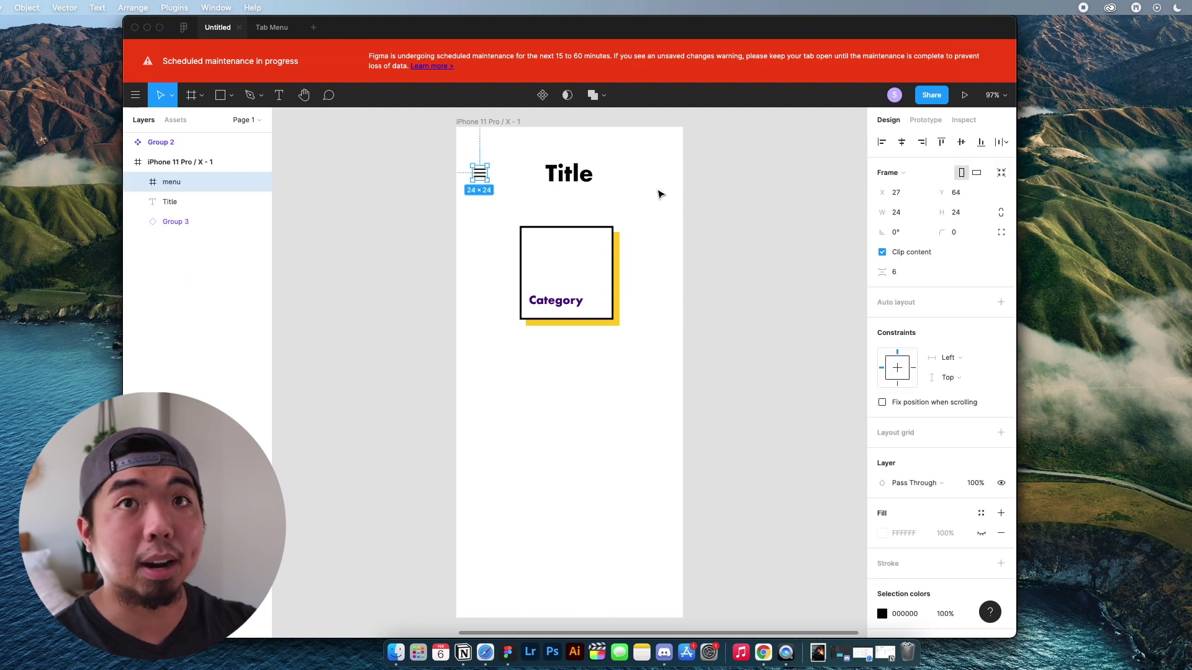
left_click(735, 214)
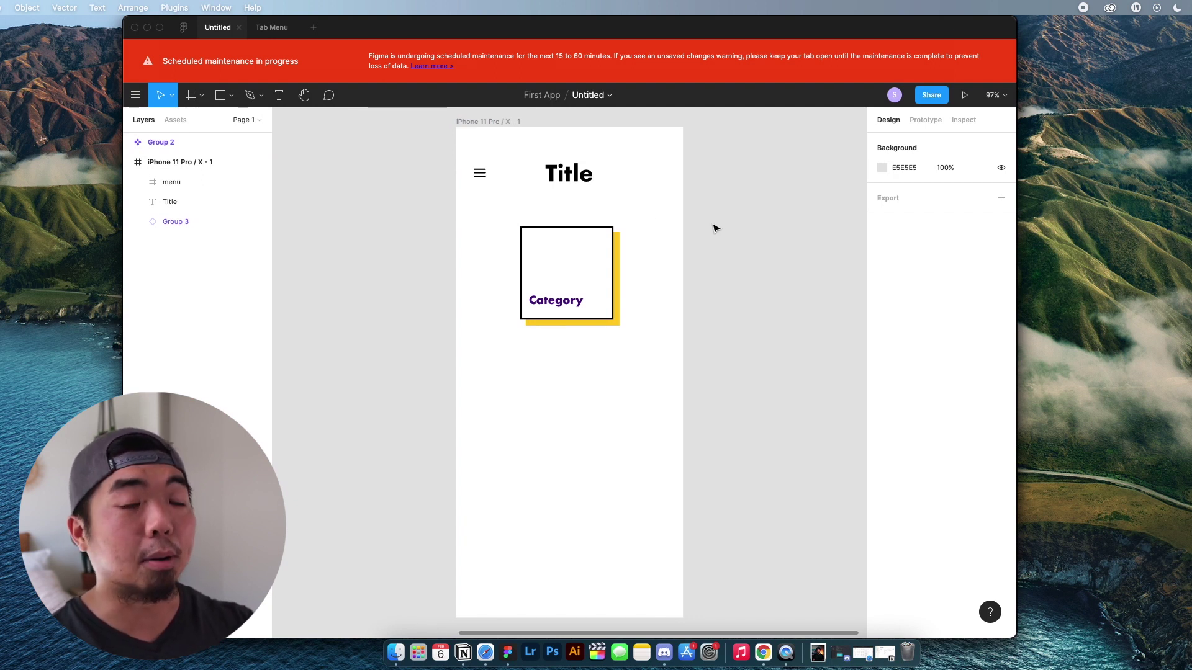
Step: Draw Frame 1 across the phone's top, resized to full width 375 and height 100
left_click(192, 97)
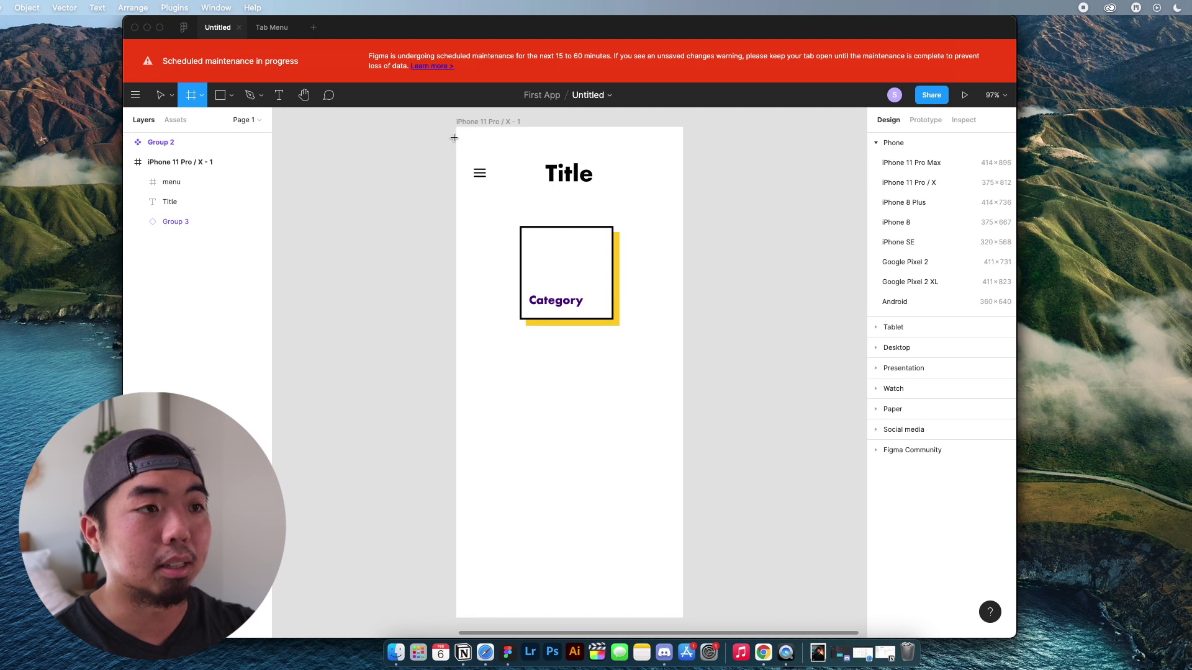
mouse_move(469, 218)
left_mouse_down()
mouse_move(479, 168)
mouse_move(512, 197)
mouse_move(543, 169)
mouse_move(551, 139)
mouse_move(682, 126)
left_mouse_up()
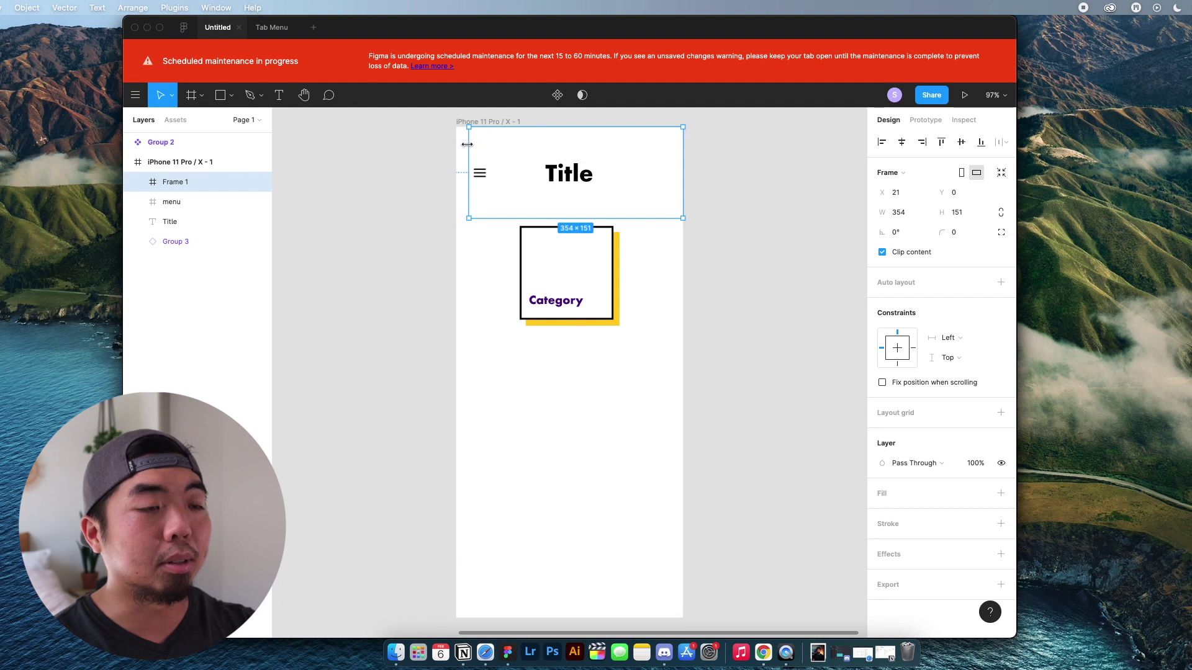
left_click_drag(463, 144, 458, 146)
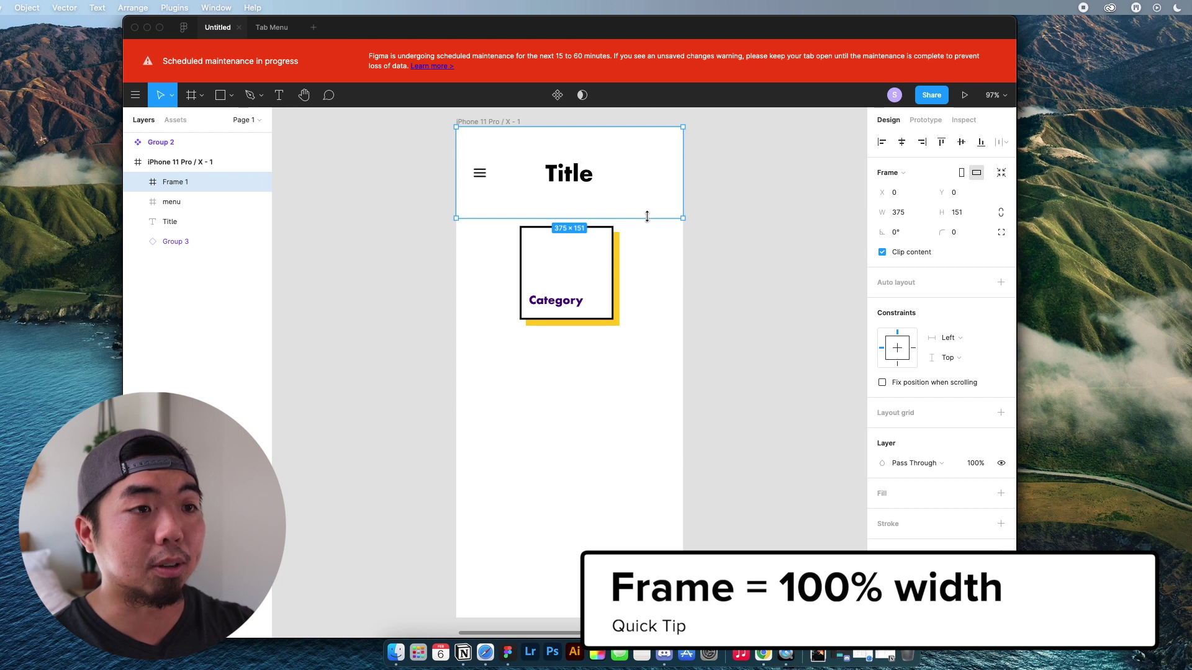
left_click_drag(644, 213, 645, 187)
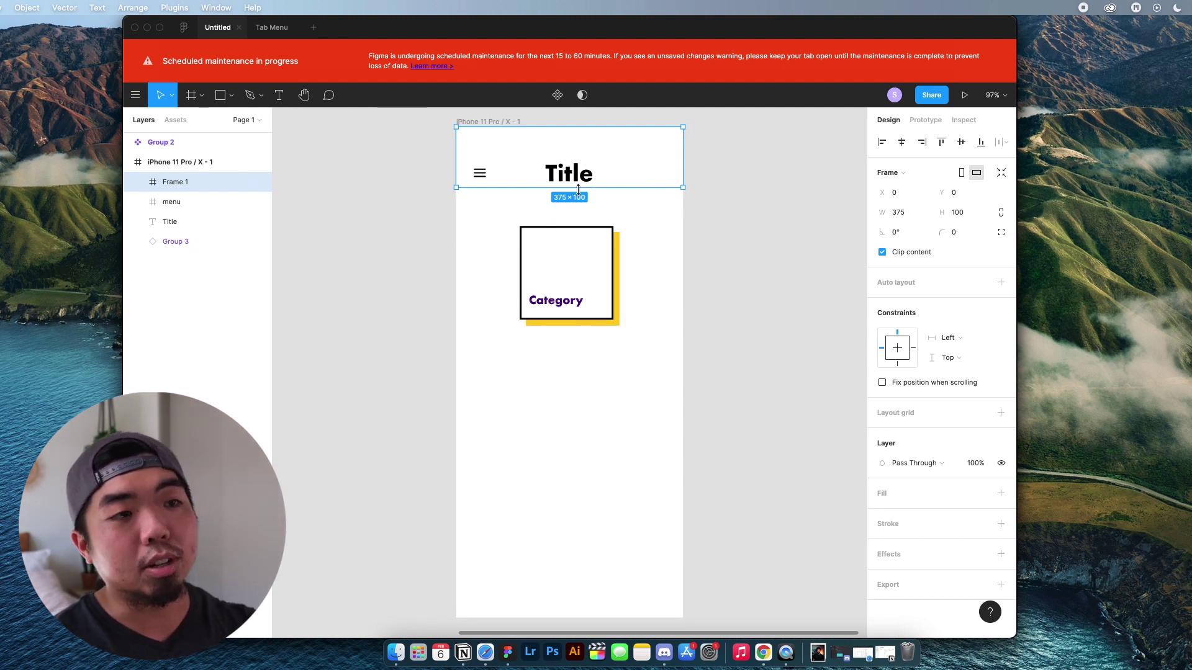
Step: Nest the menu icon and Title layers inside Frame 1
left_click(213, 201)
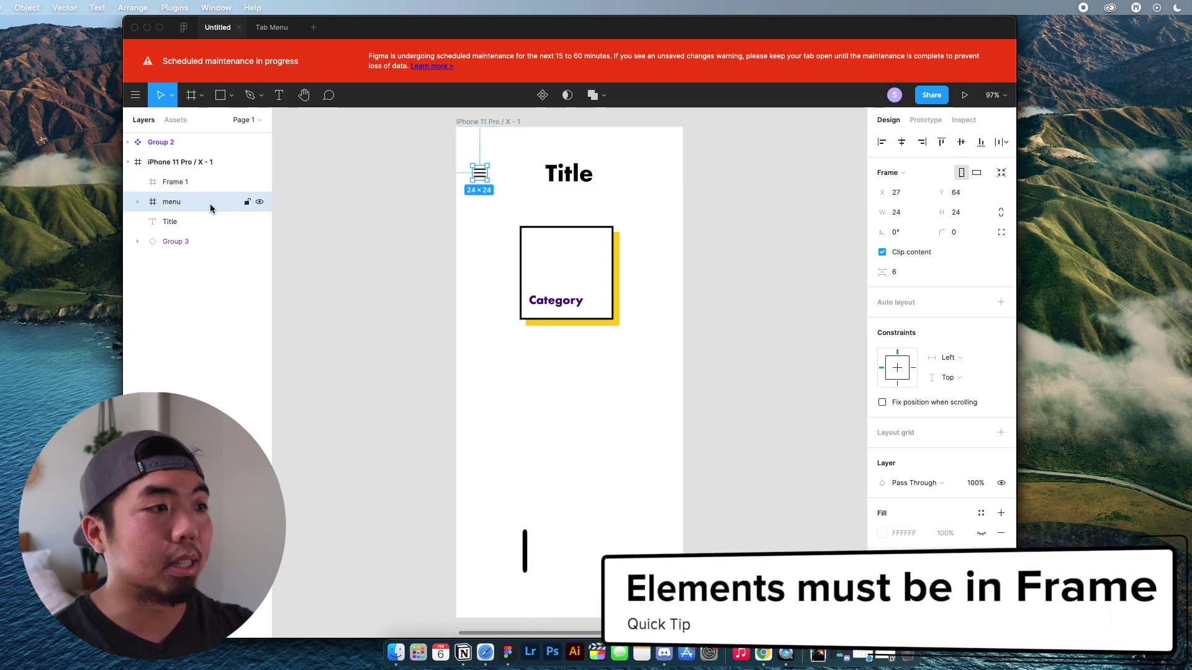
left_click(208, 221, "shift")
left_click_drag(208, 221, 207, 212)
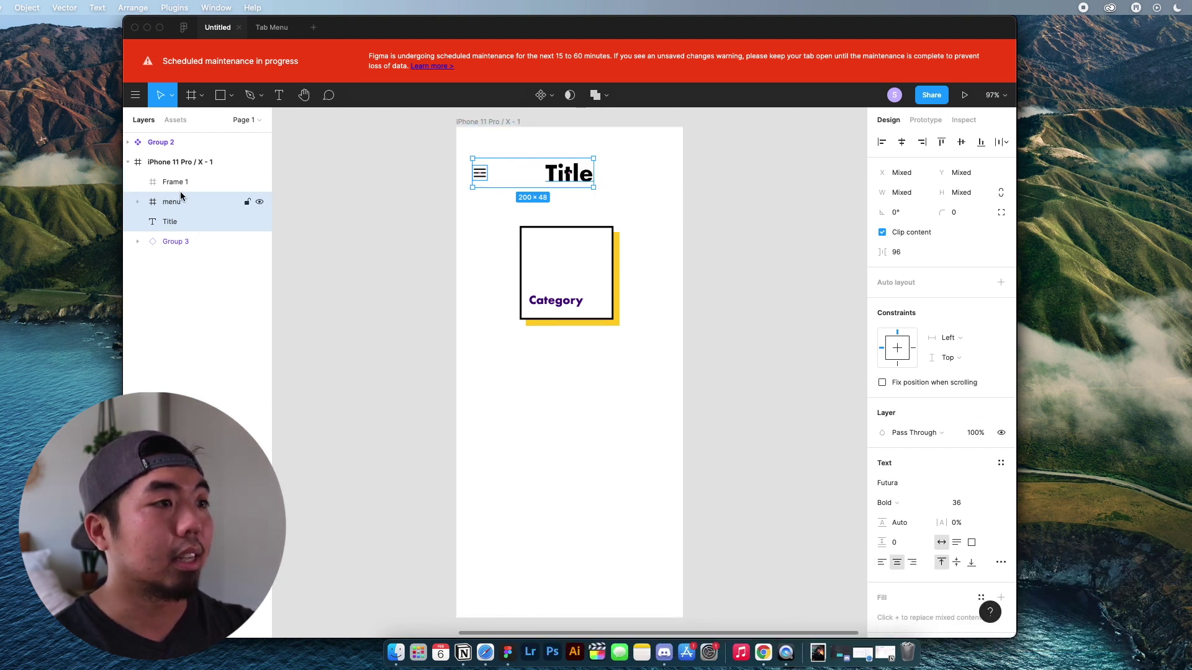
left_click(169, 222)
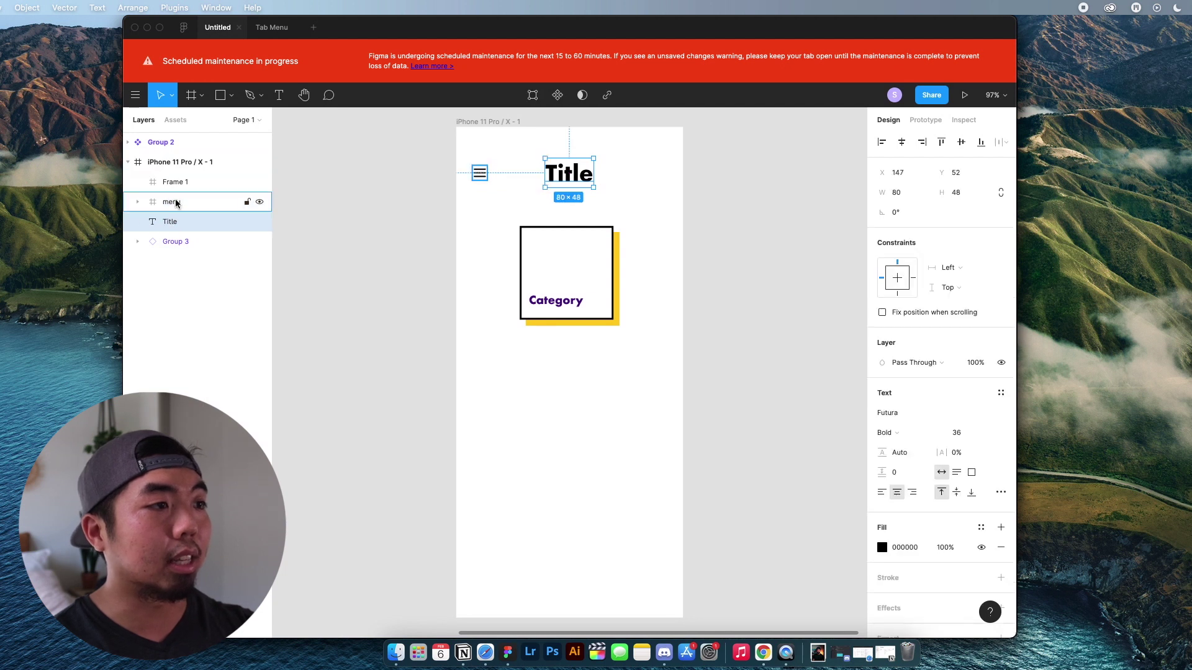
left_click(172, 202)
left_click(179, 221, "shift")
left_click_drag(179, 207, 192, 185)
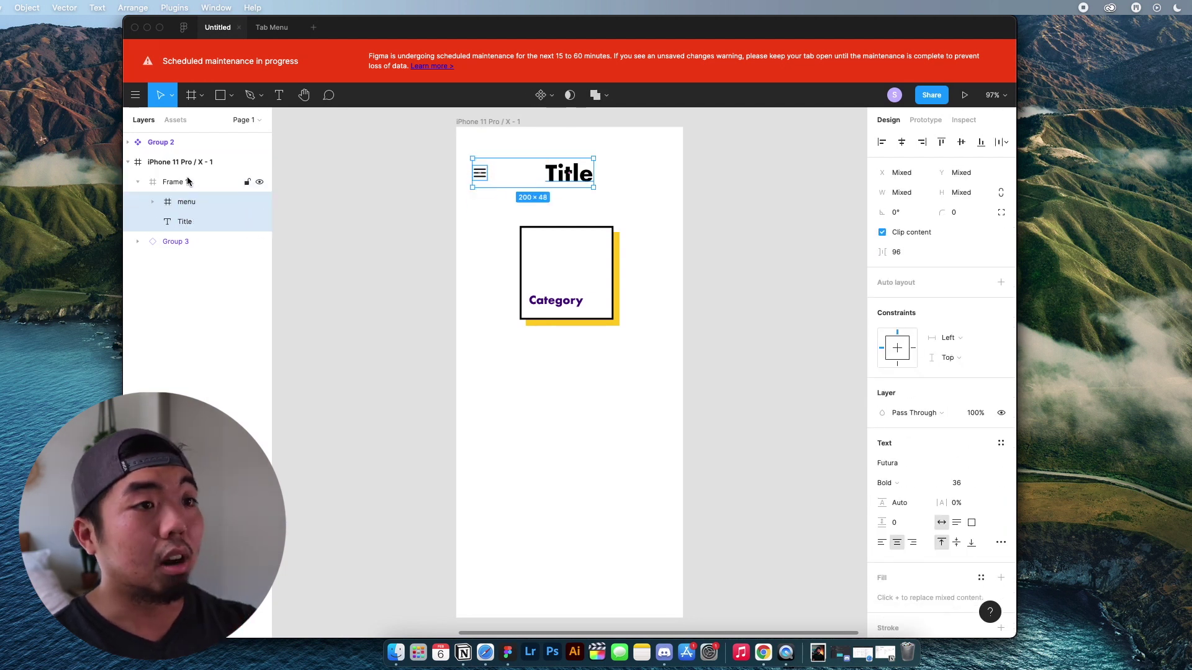
Step: Rename Frame 1 to 'Header [container]'
double_click(175, 182)
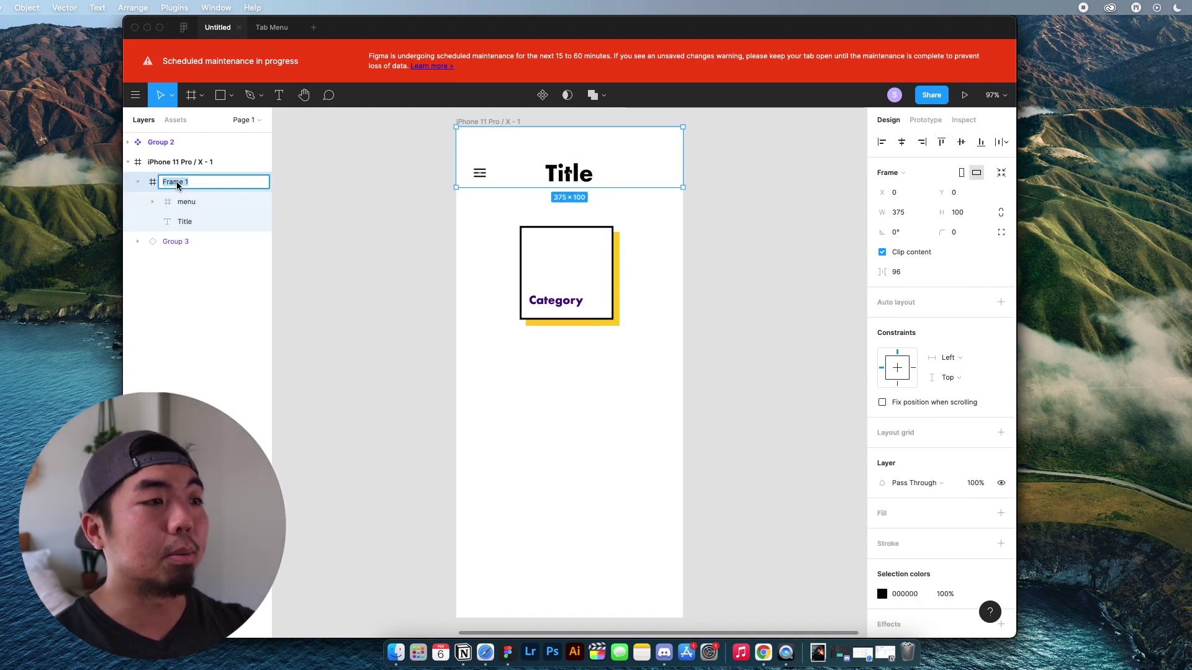
key("Left")
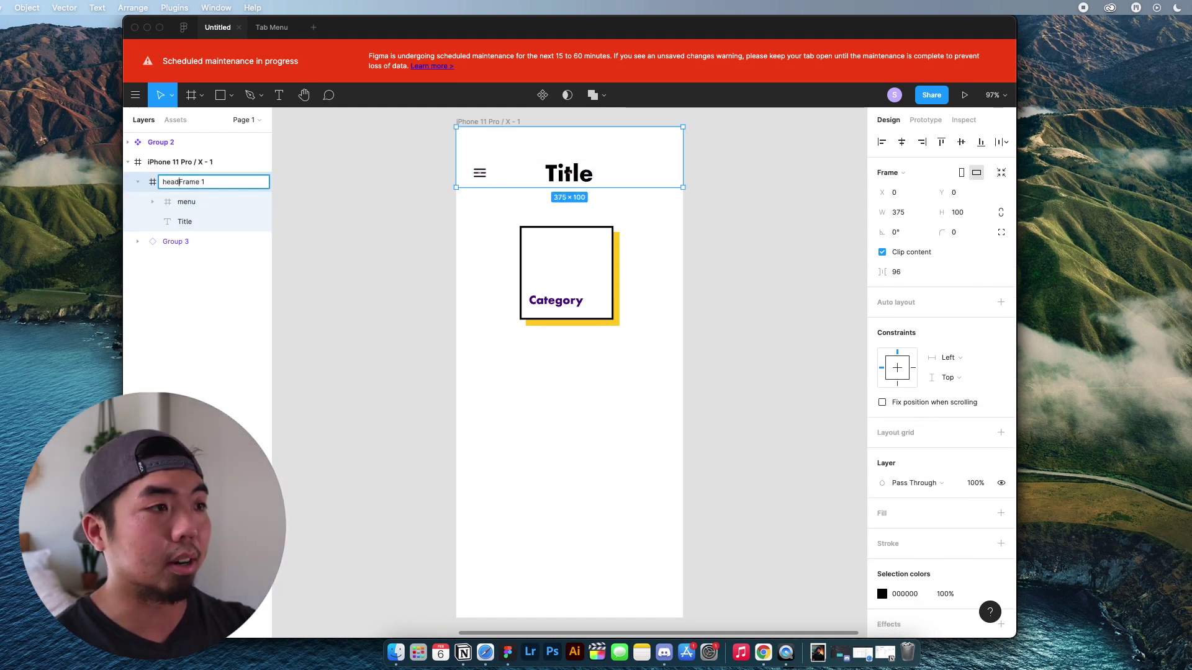
type("head")
key("super+a")
type("Head")
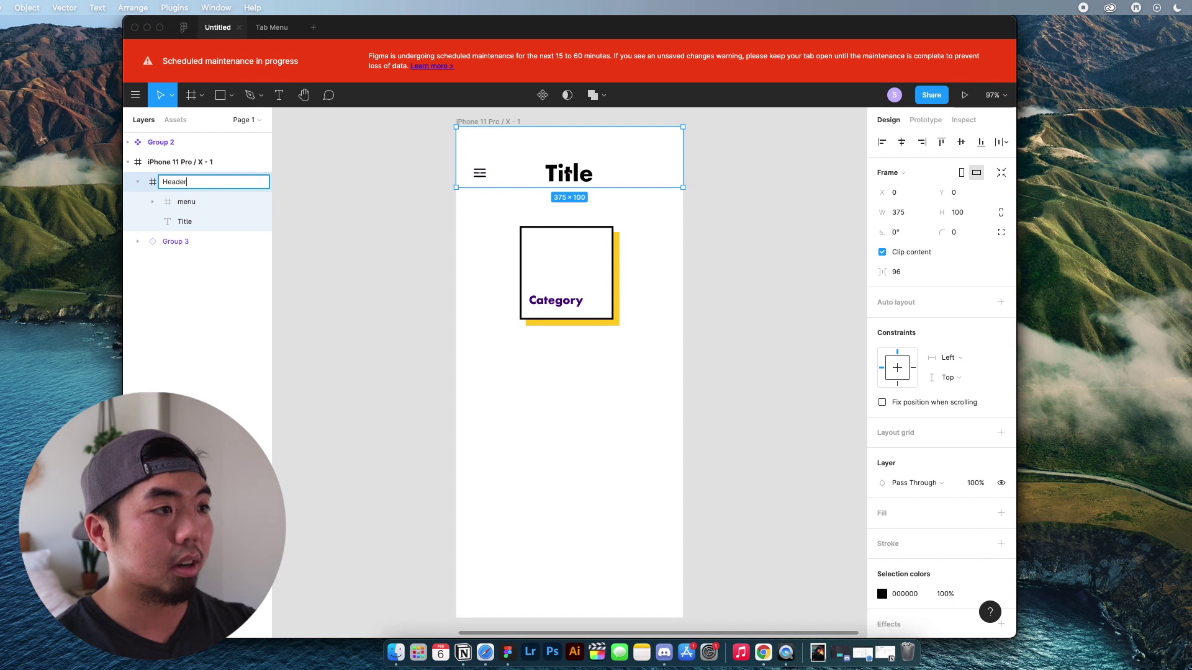
key("Return")
left_click(399, 221)
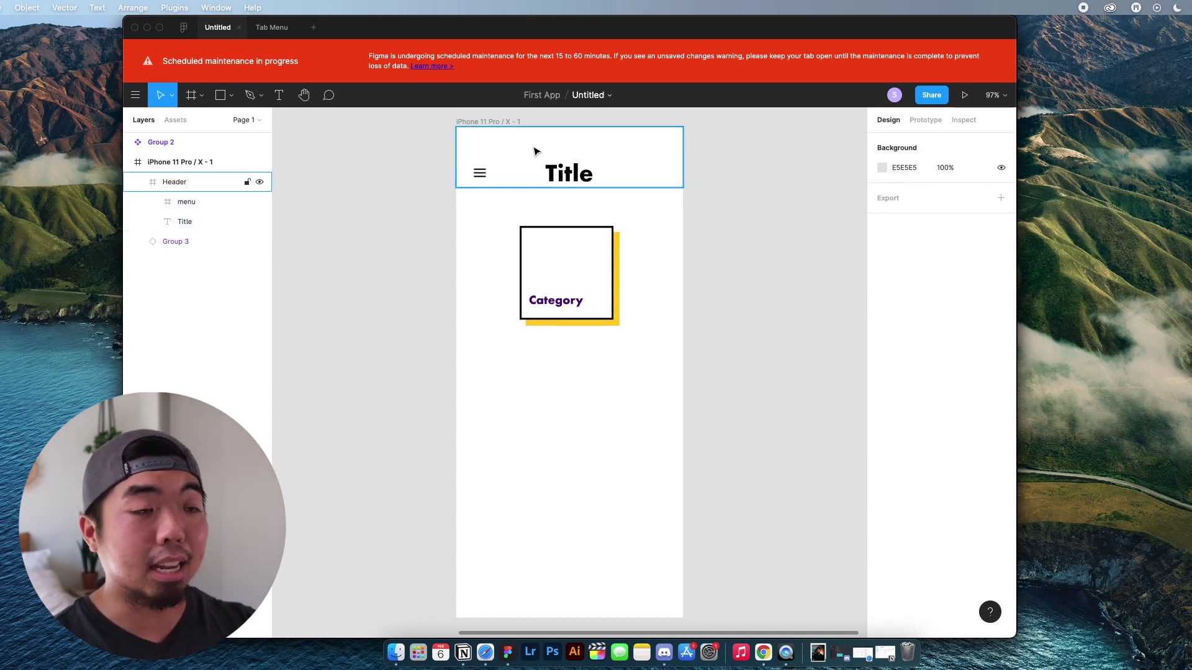
left_click(188, 183)
double_click(188, 183)
left_click(195, 184)
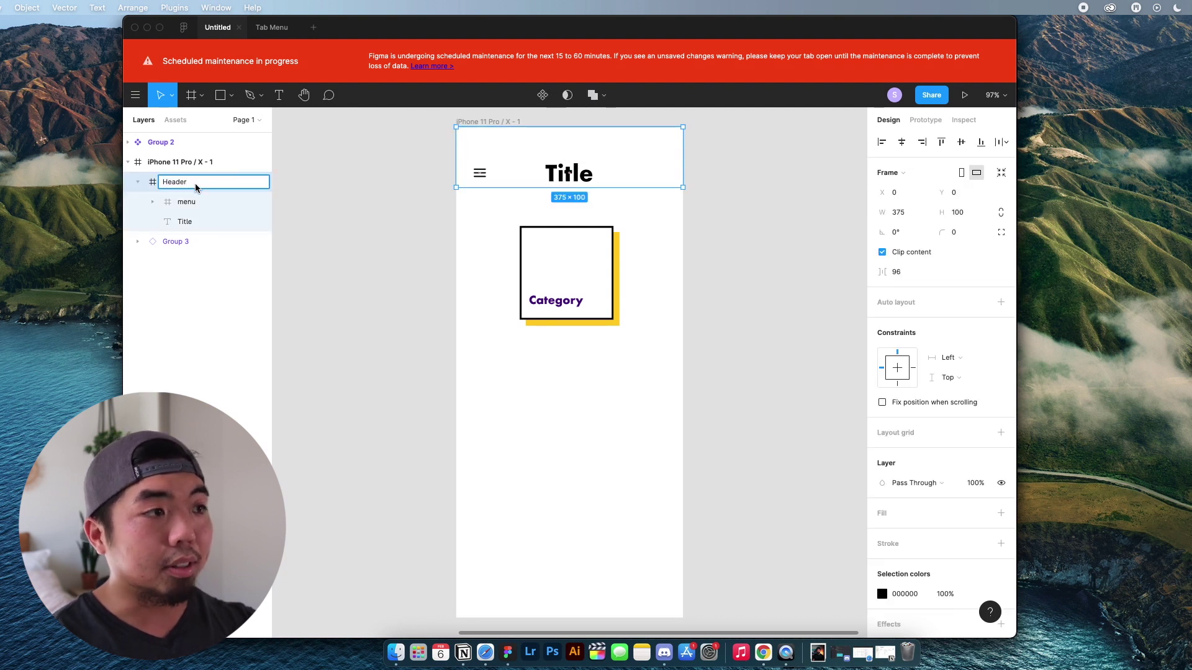
type("[]")
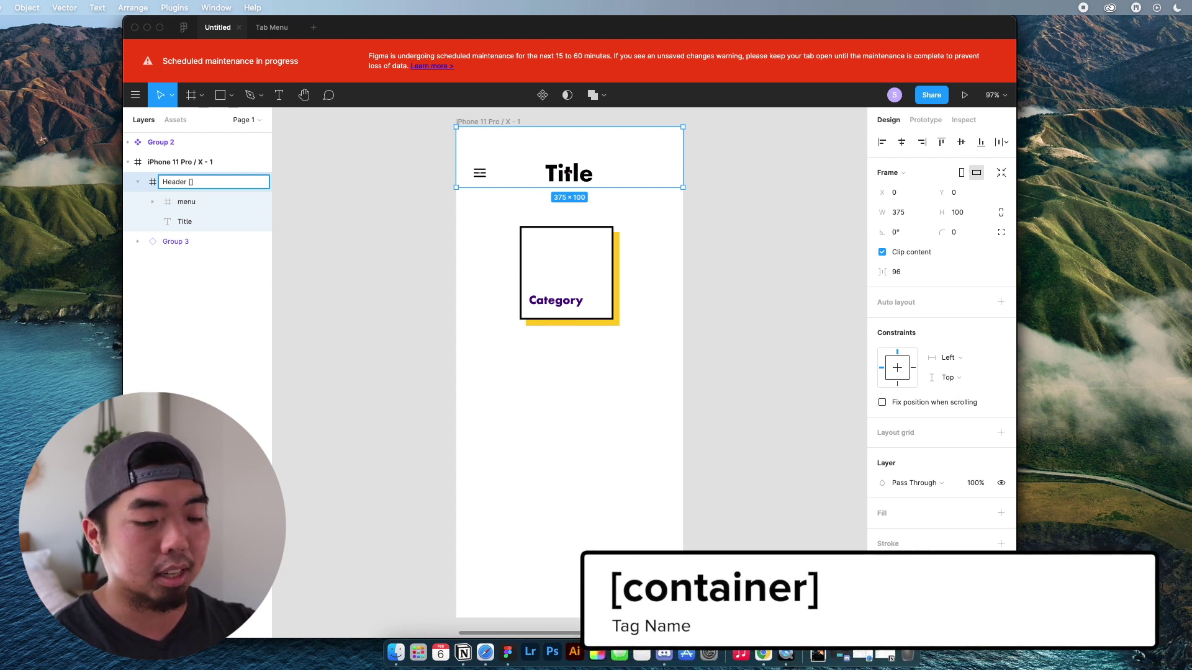
type("container")
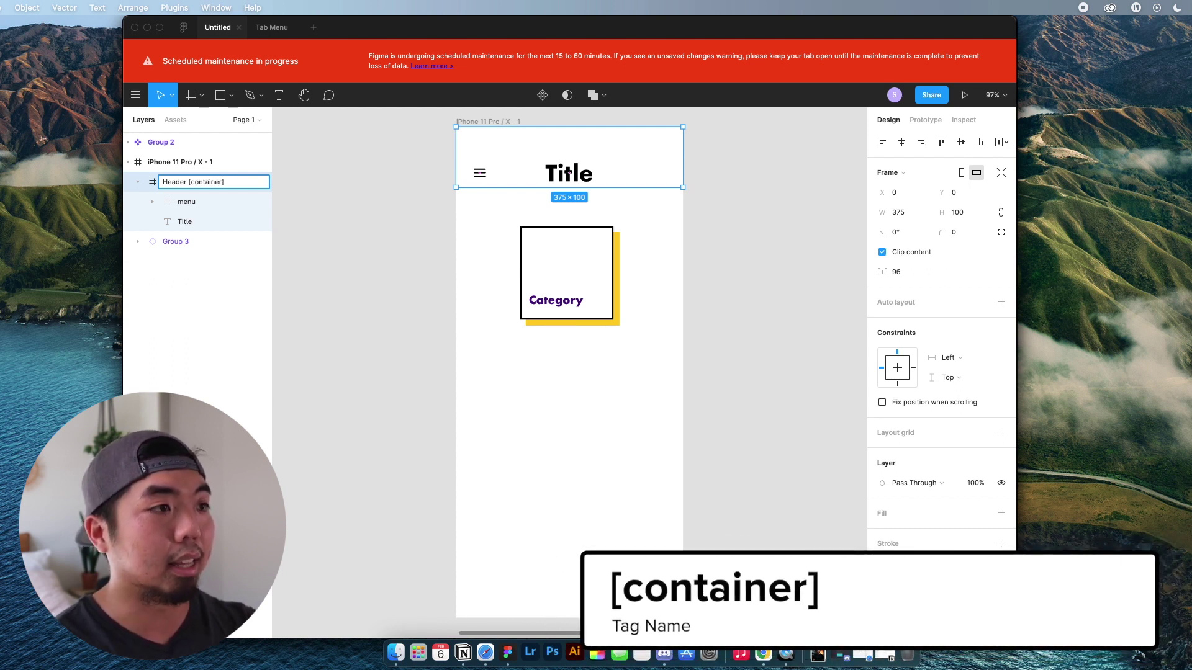
left_click(234, 221)
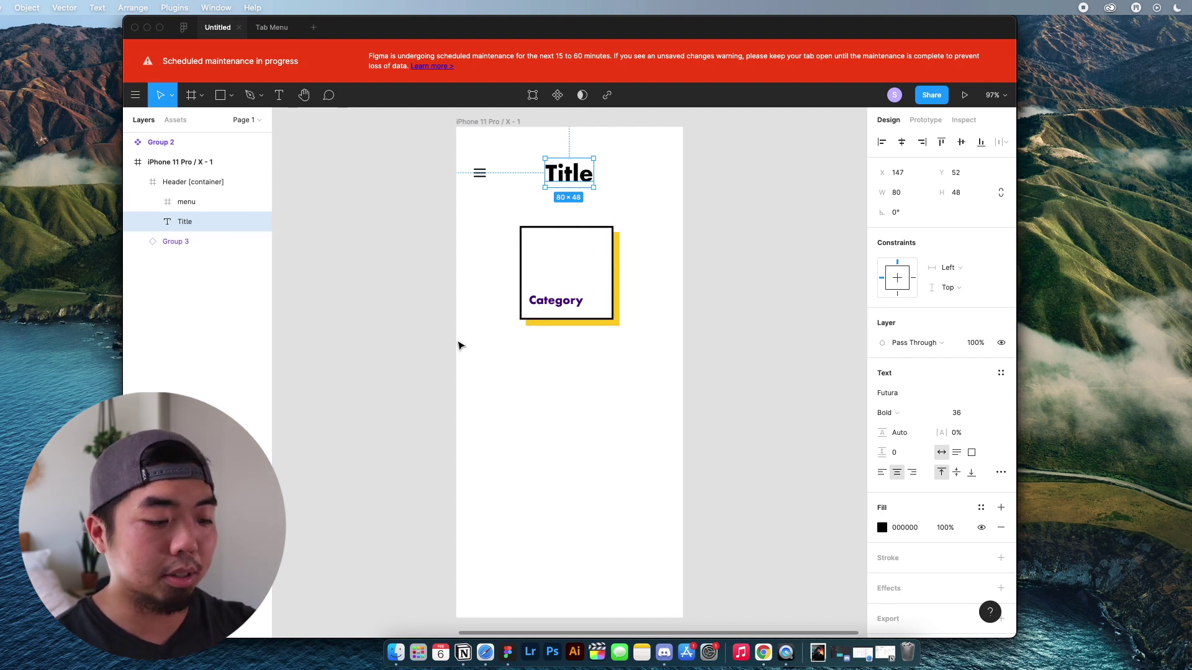
Step: Draw a 375×262 frame at Y 100 under the header and nest the Group 3 card in it
key("f")
left_click(485, 347)
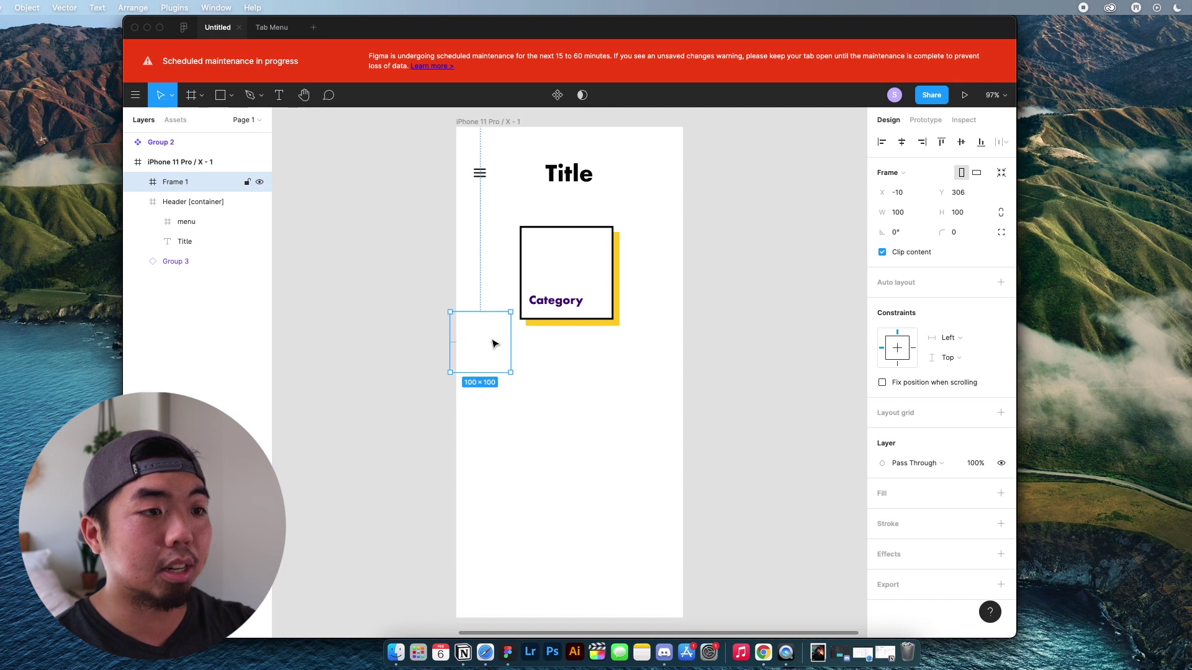
left_click_drag(494, 343, 683, 210)
left_click_drag(457, 243, 454, 244)
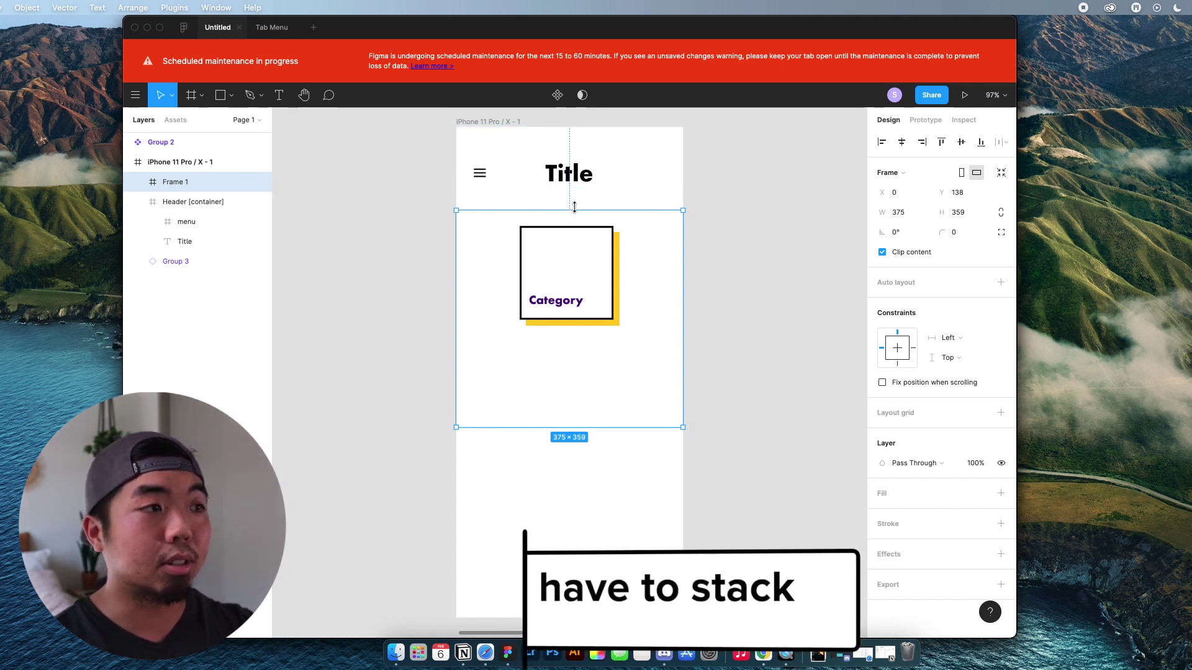
left_click_drag(574, 207, 576, 193)
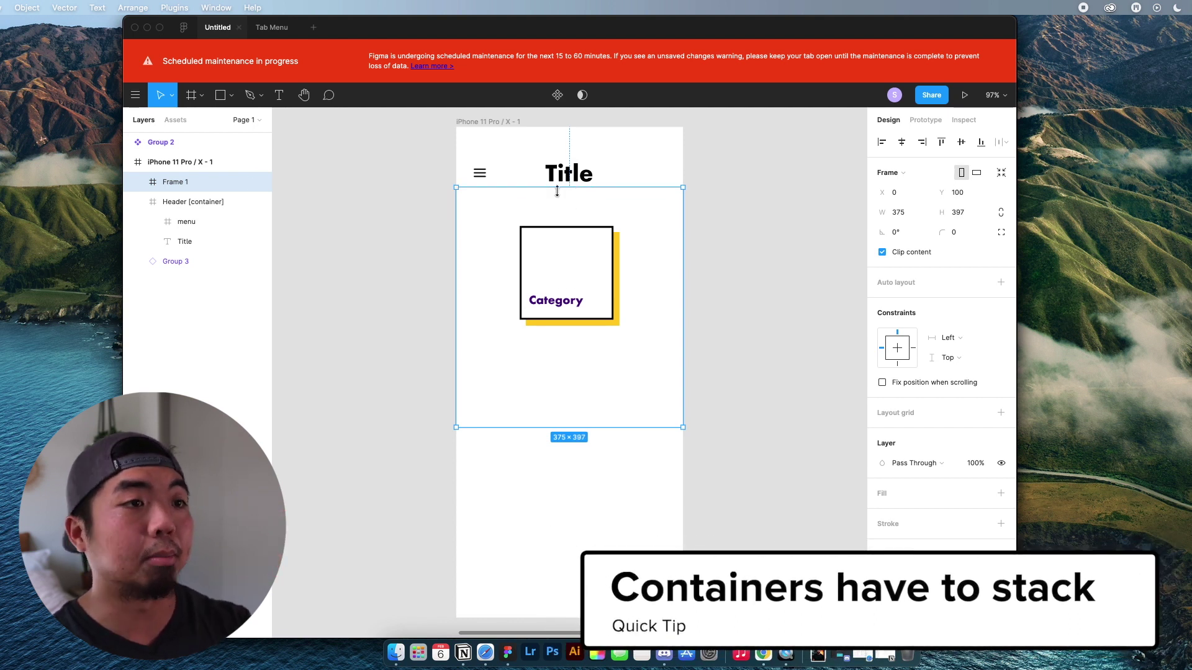
left_click_drag(554, 187, 553, 211)
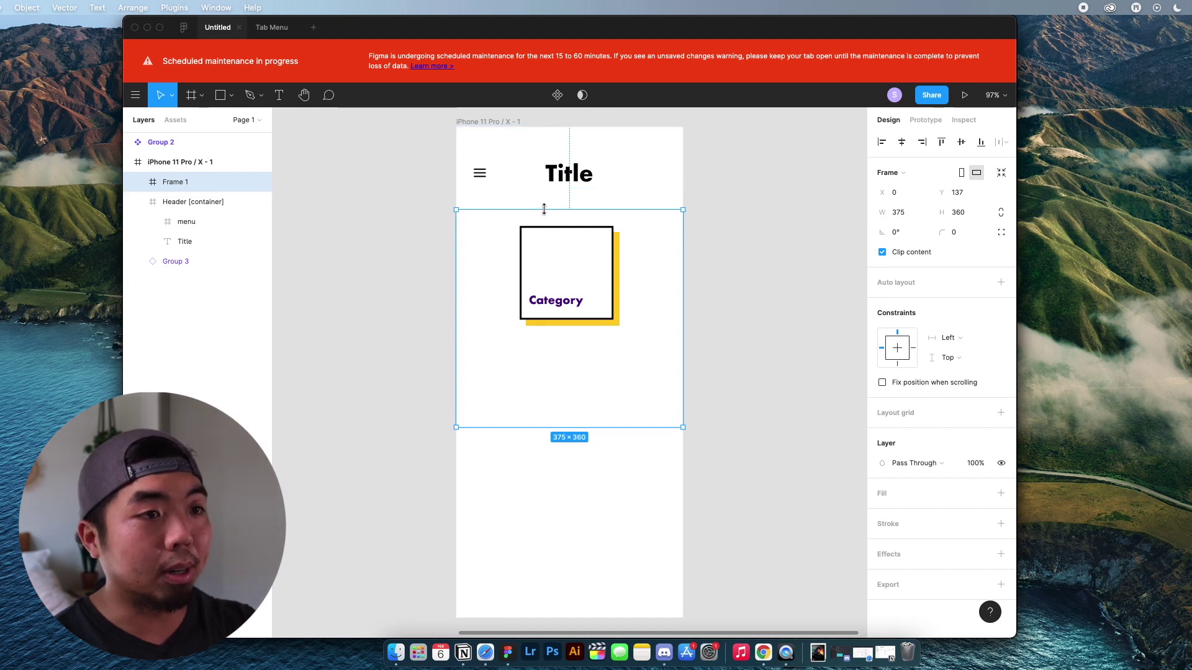
left_click_drag(539, 210, 542, 185)
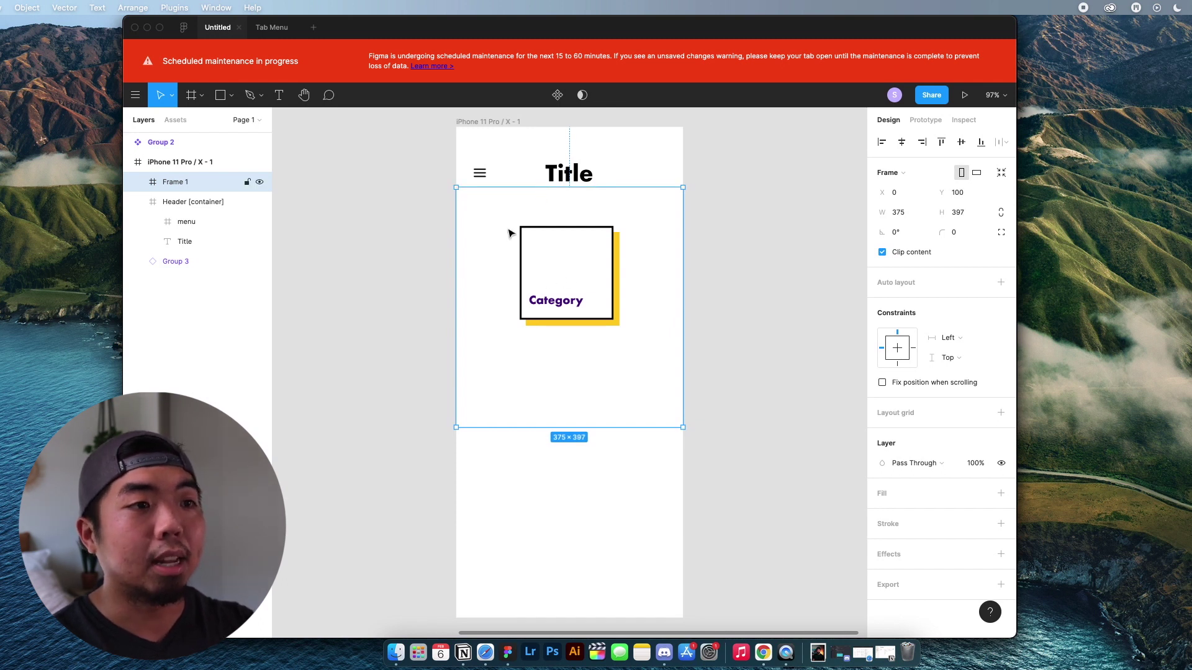
left_click_drag(571, 390, 572, 345)
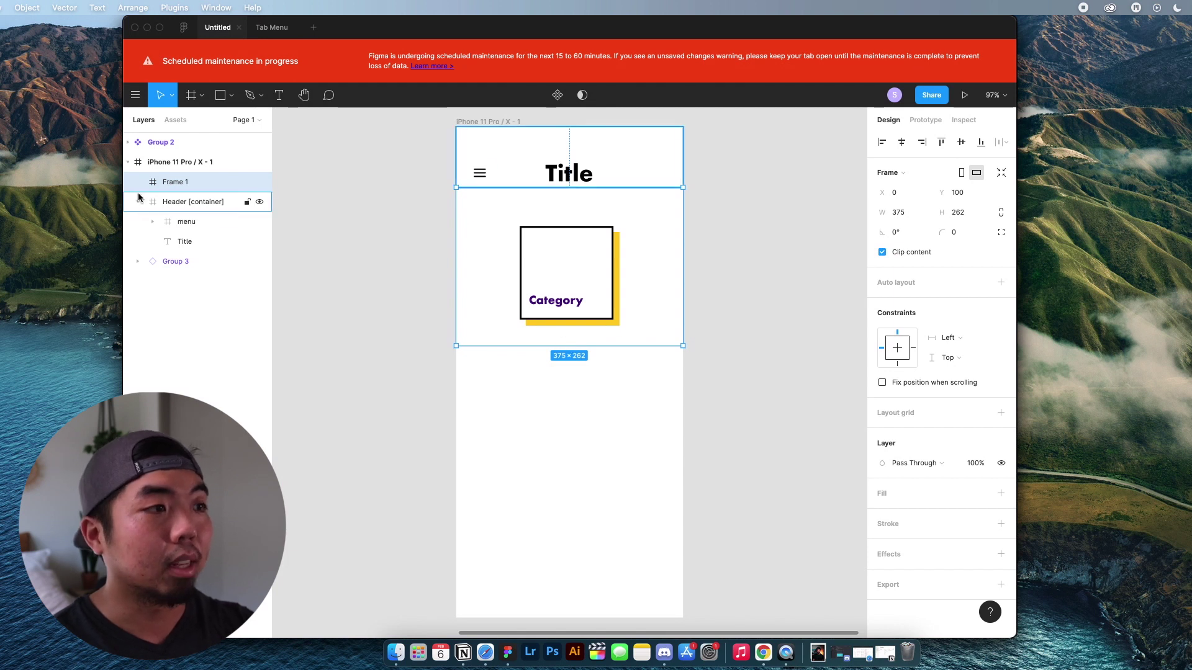
left_click_drag(171, 265, 166, 182)
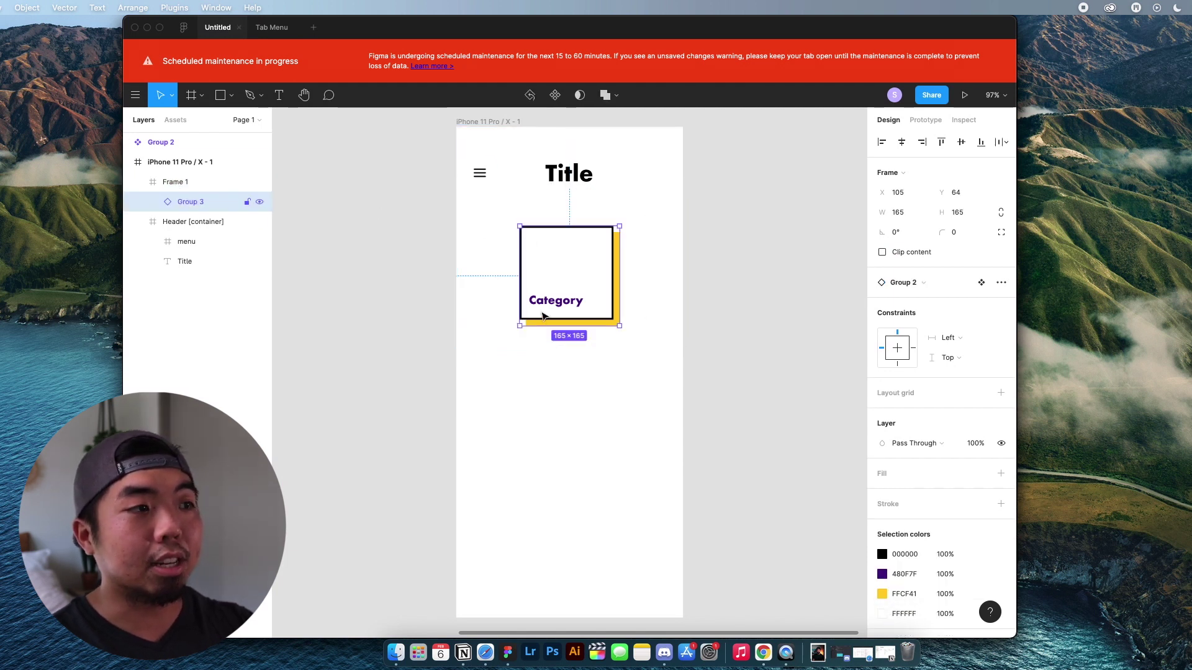
Step: Rename Frame 1 to 'Body [container]', then collapse both container layers and clear the selection
double_click(179, 182)
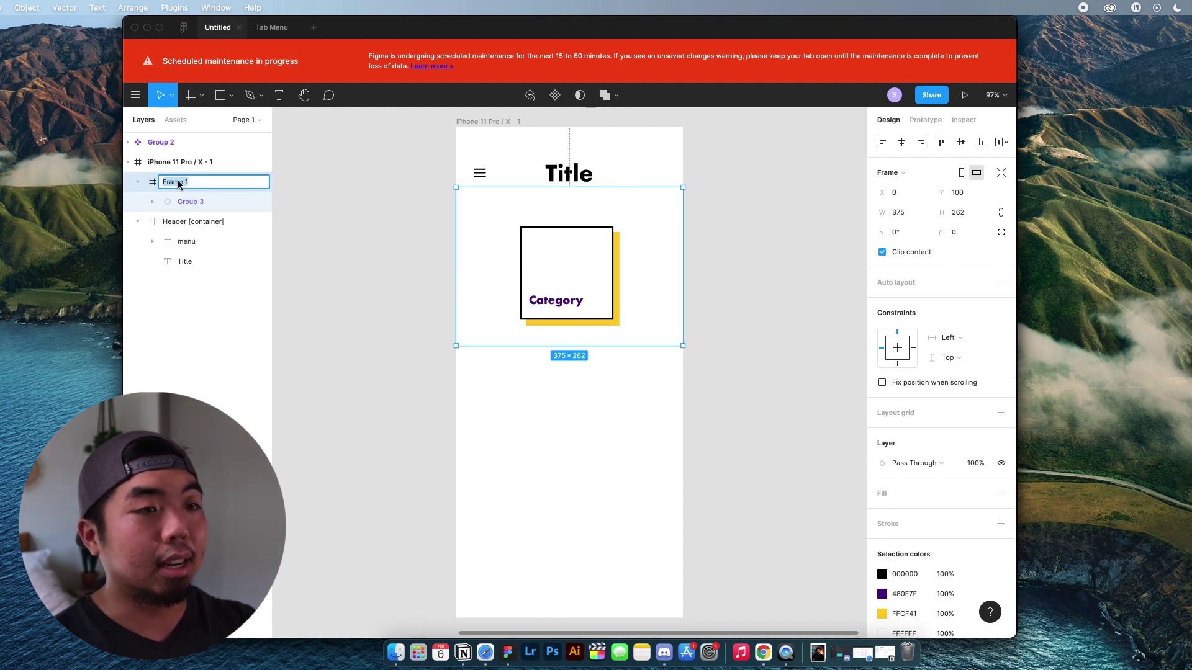
type("Body [container")
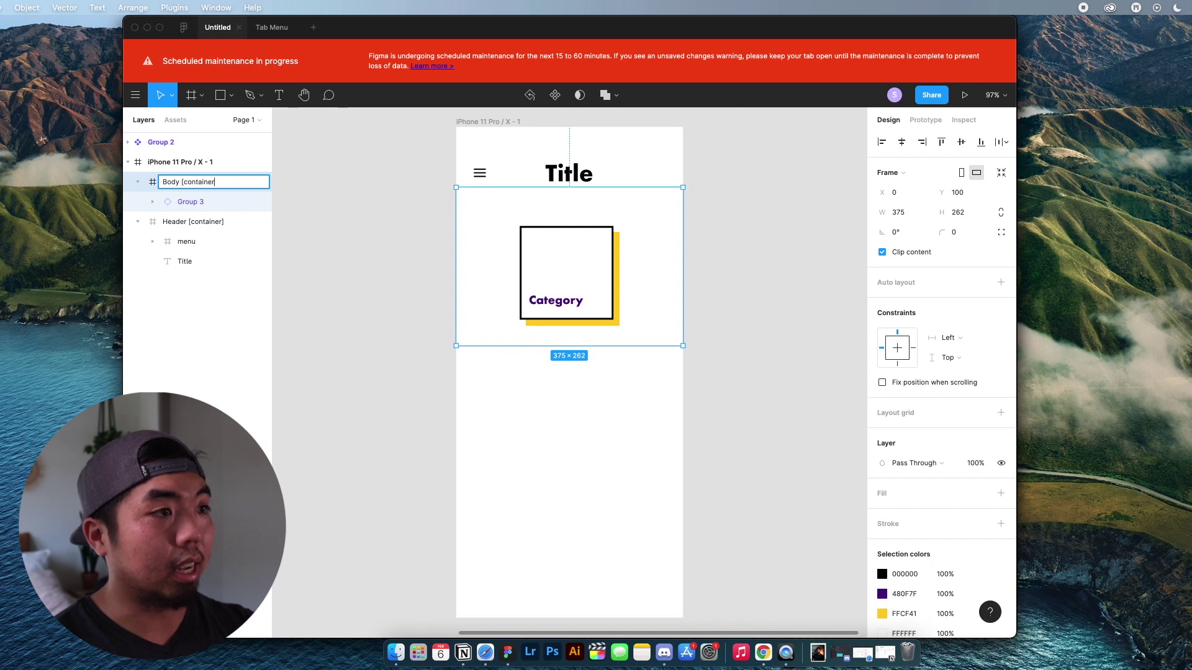
key("Return")
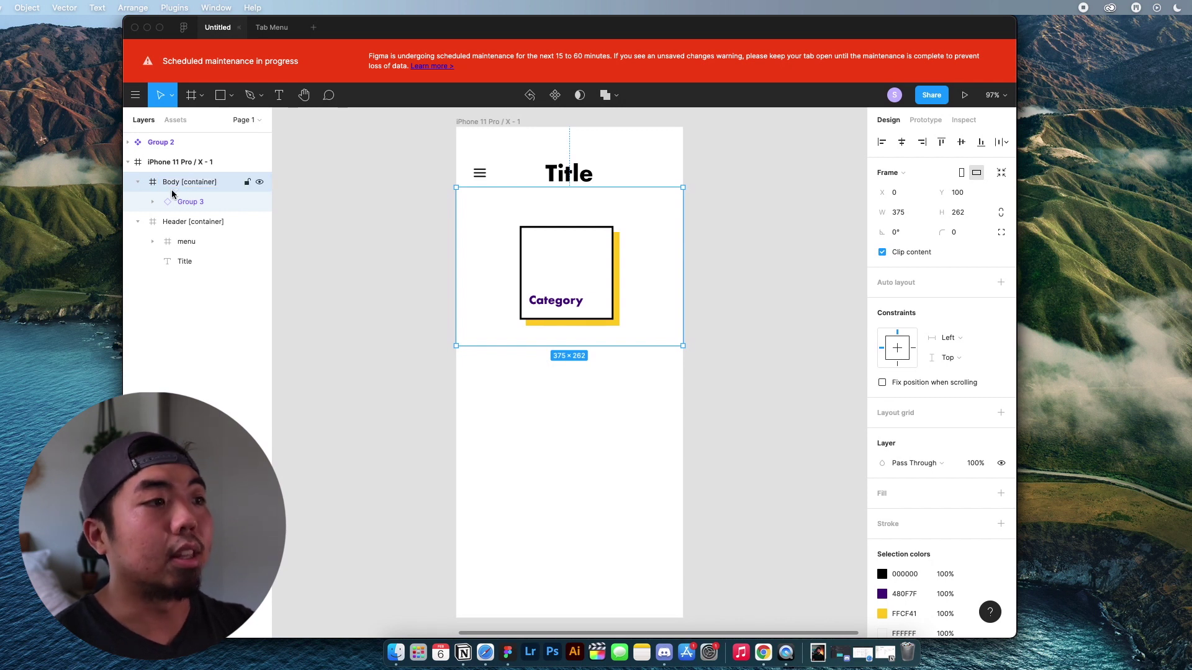
left_click(138, 181)
left_click(138, 202)
key("Escape")
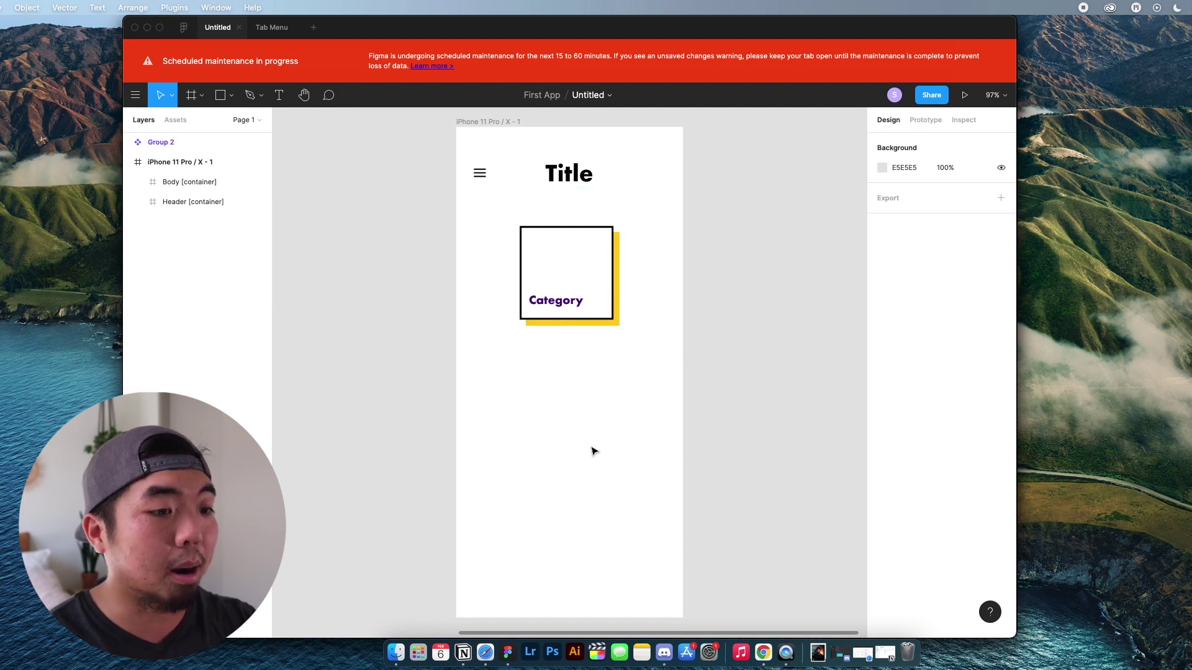
Step: Switch to the browser and open the Bravo Tags Master List page from the Help Center
left_click(487, 648)
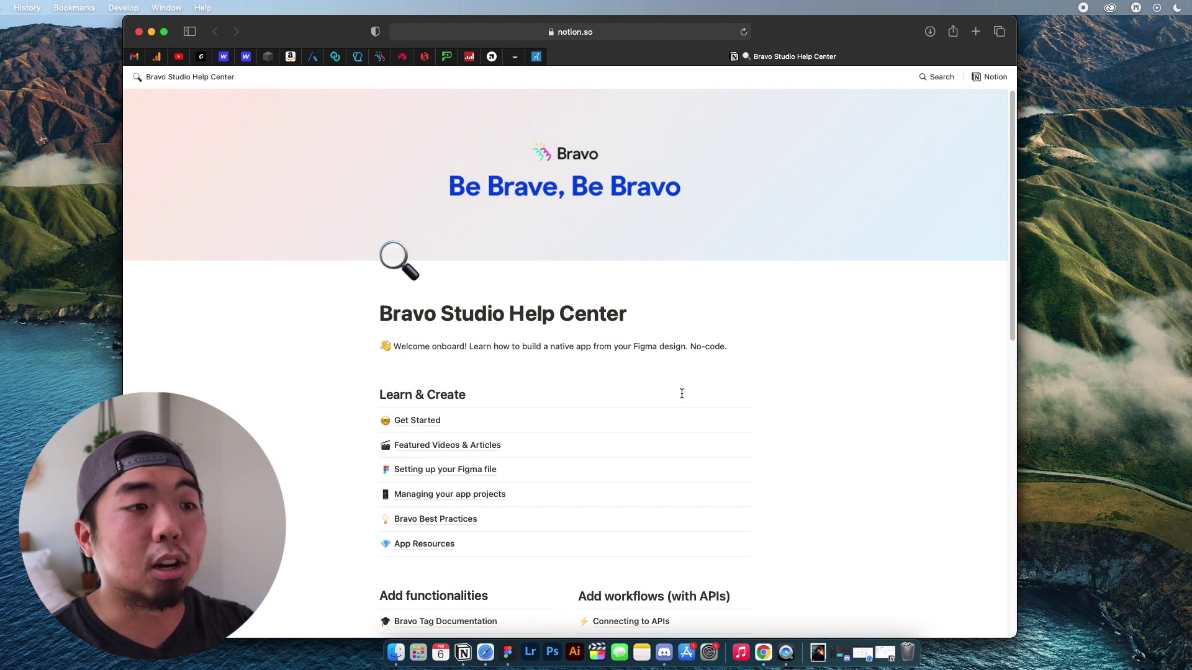
scroll(552, 270, "down", 5)
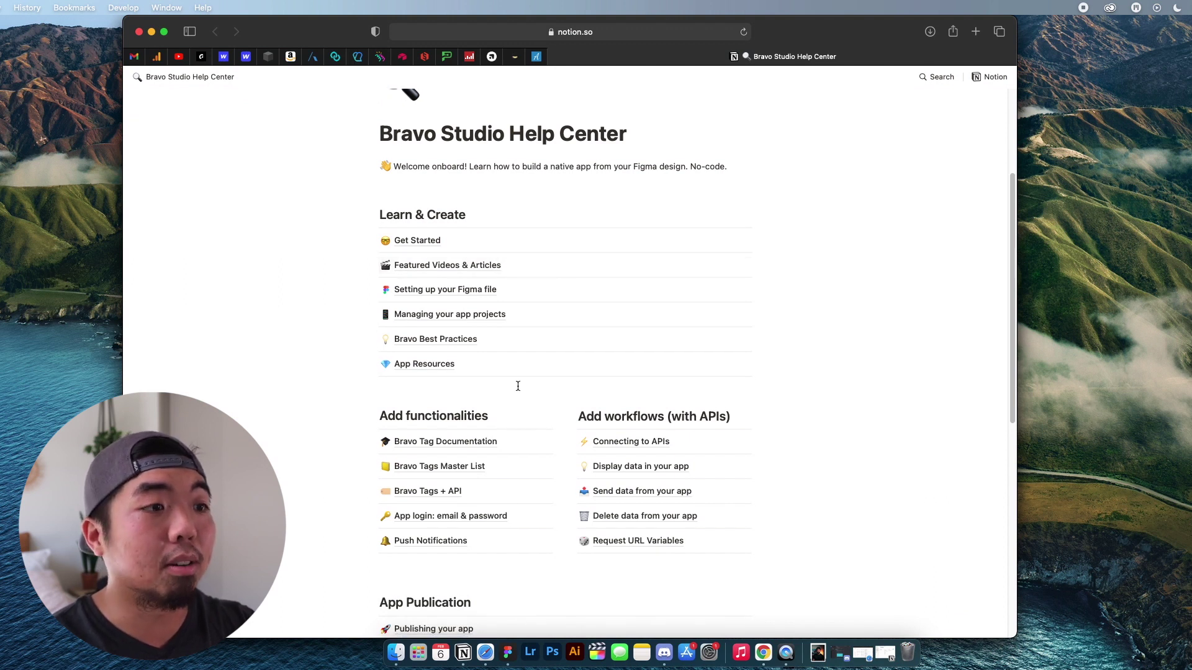
scroll(447, 241, "down", 2)
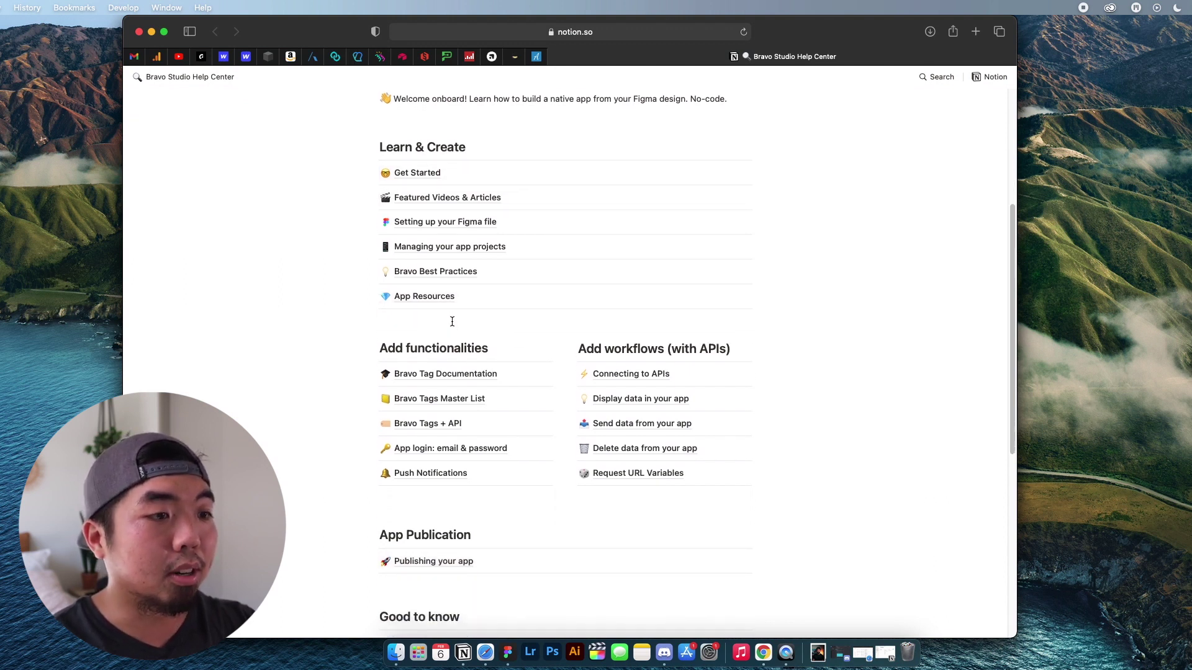
left_click(452, 402)
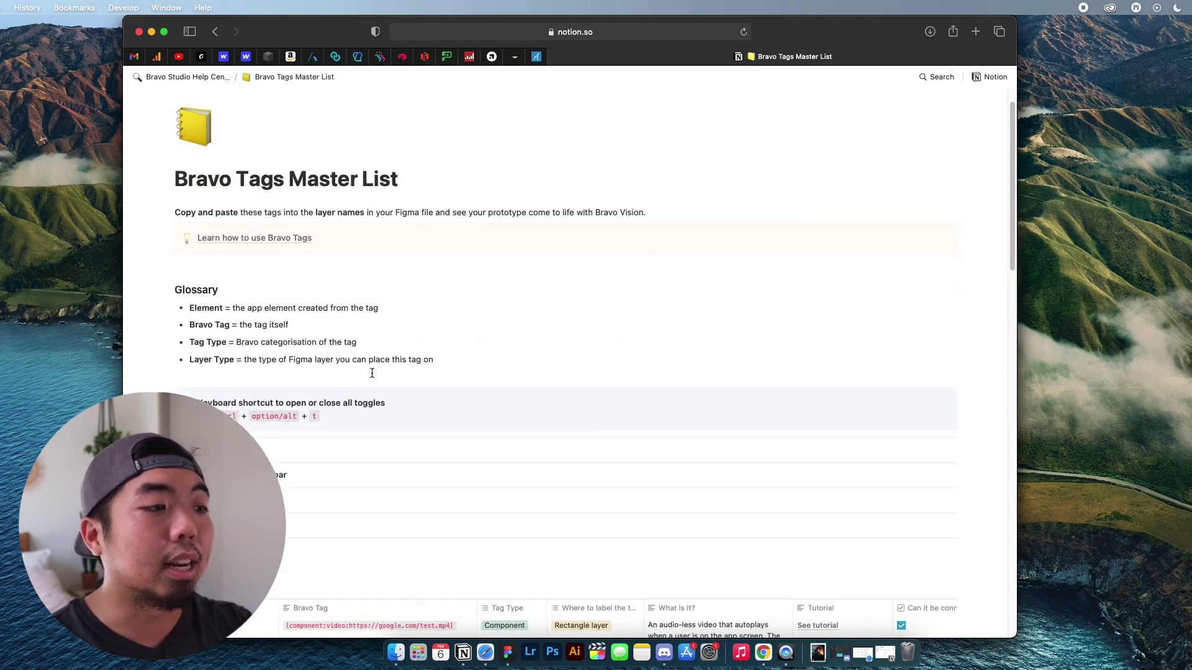
scroll(372, 373, "down", 3)
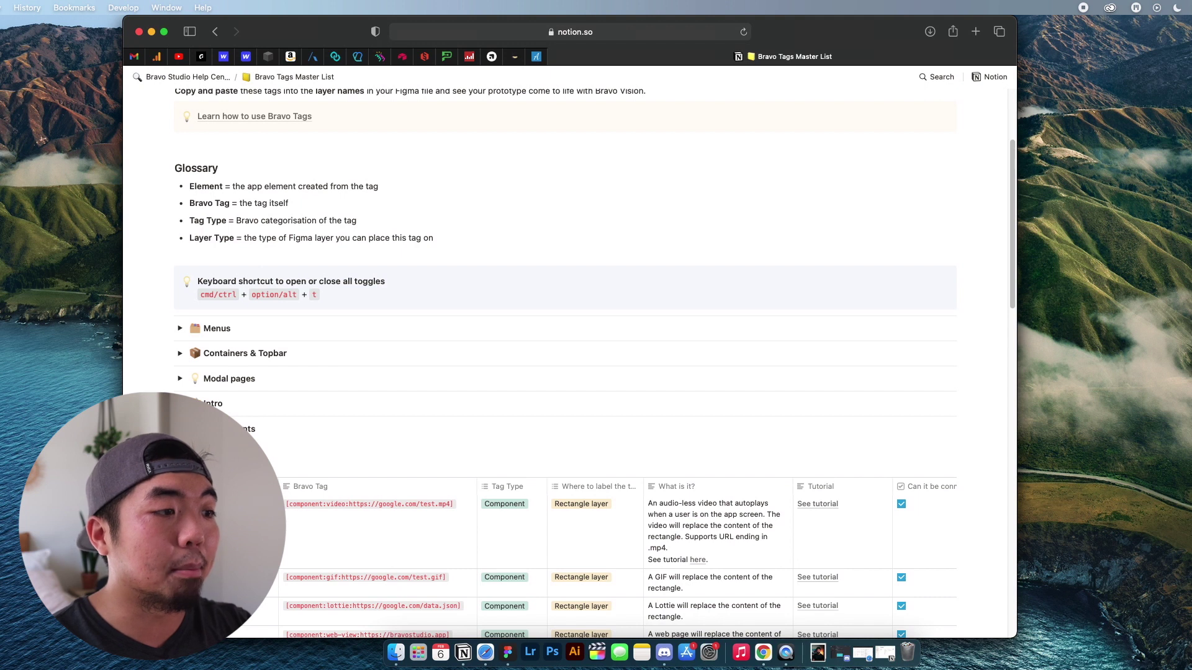